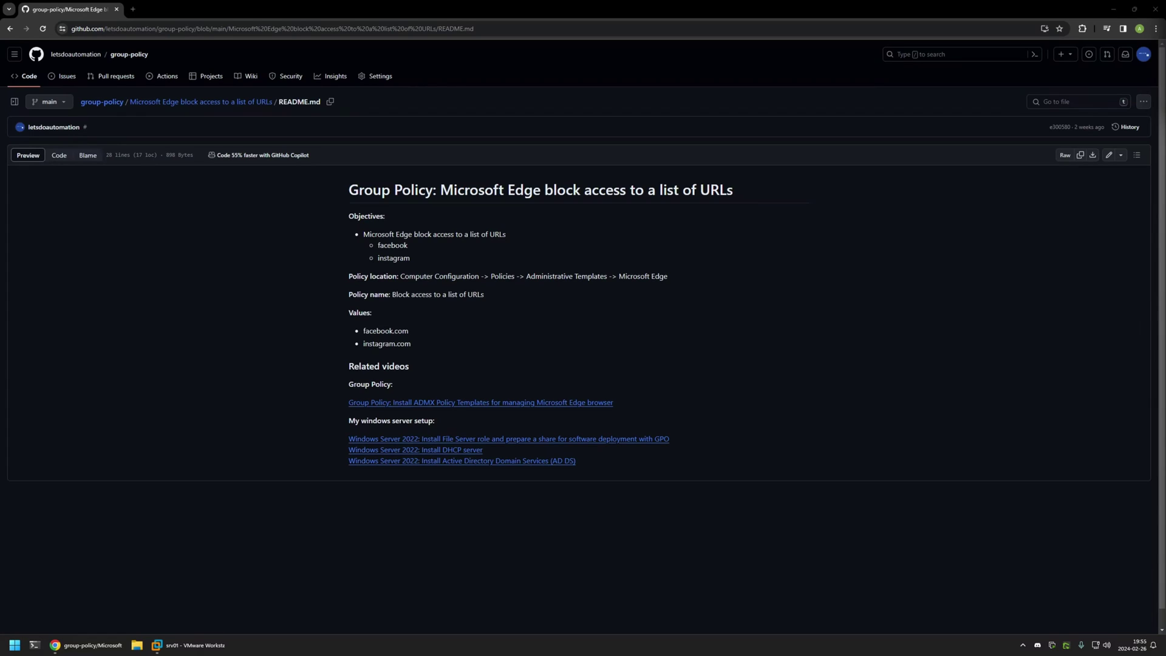
Review the lab objectives: block facebook and instagram, plus the policy location, name and values
{"action": "left_click_drag", "start_coordinate": [624, 474], "coordinate": [256, 352]}
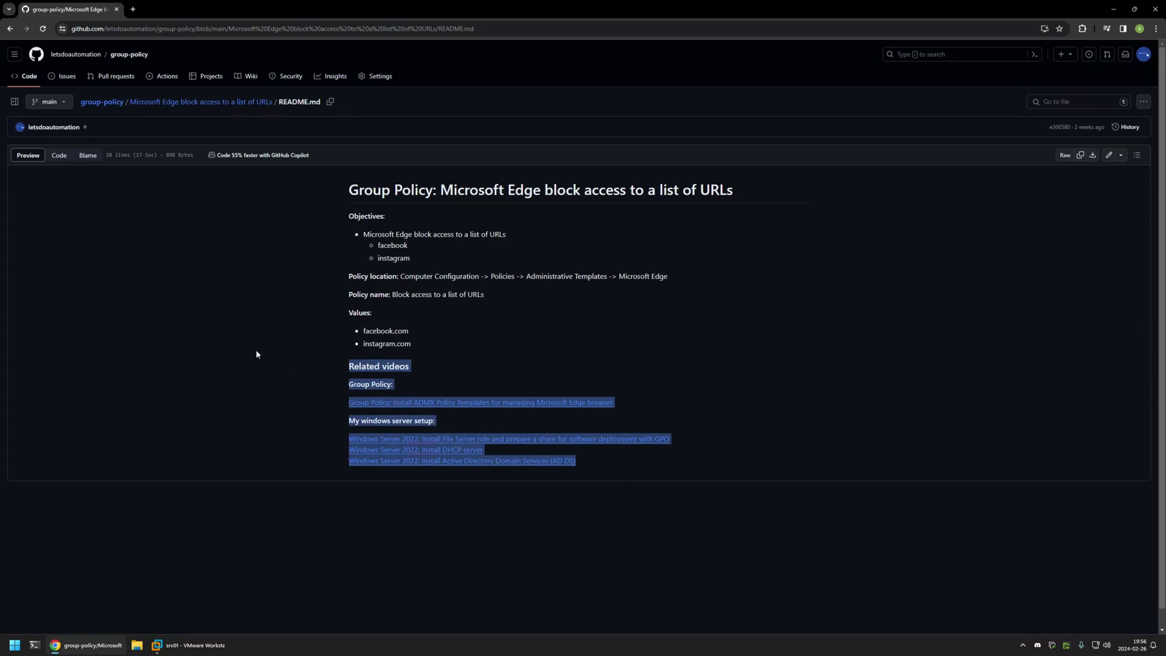
{"action": "left_click", "coordinate": [494, 343]}
{"action": "left_click_drag", "start_coordinate": [580, 464], "coordinate": [419, 428]}
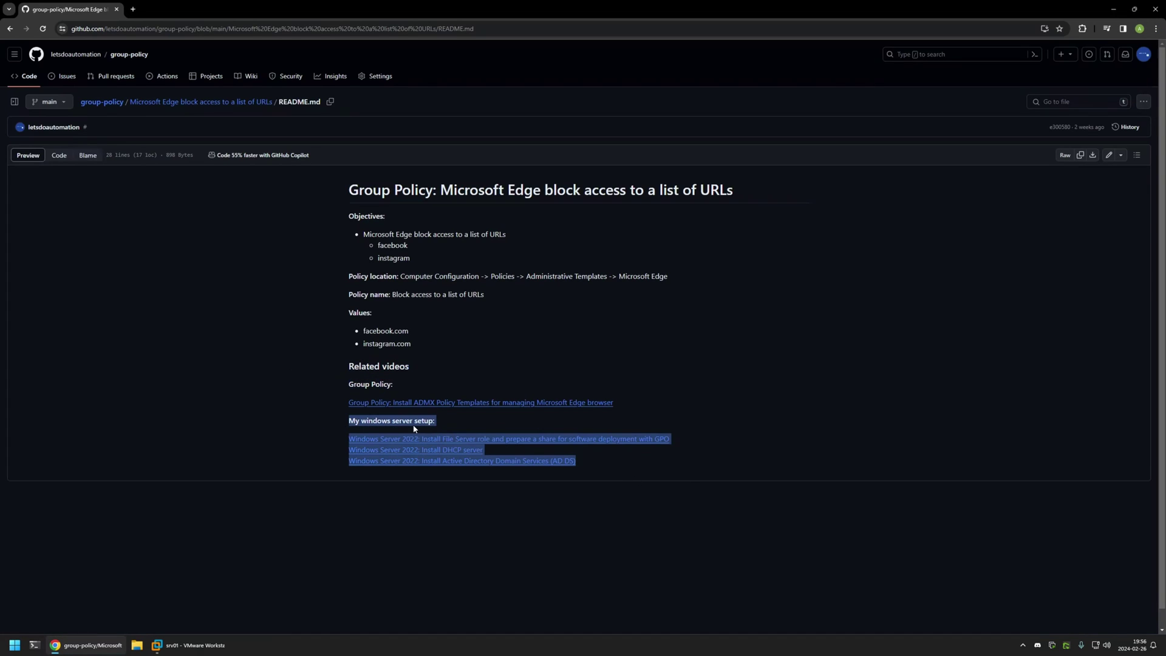
{"action": "left_click", "coordinate": [439, 422]}
{"action": "left_click_drag", "start_coordinate": [624, 407], "coordinate": [285, 374]}
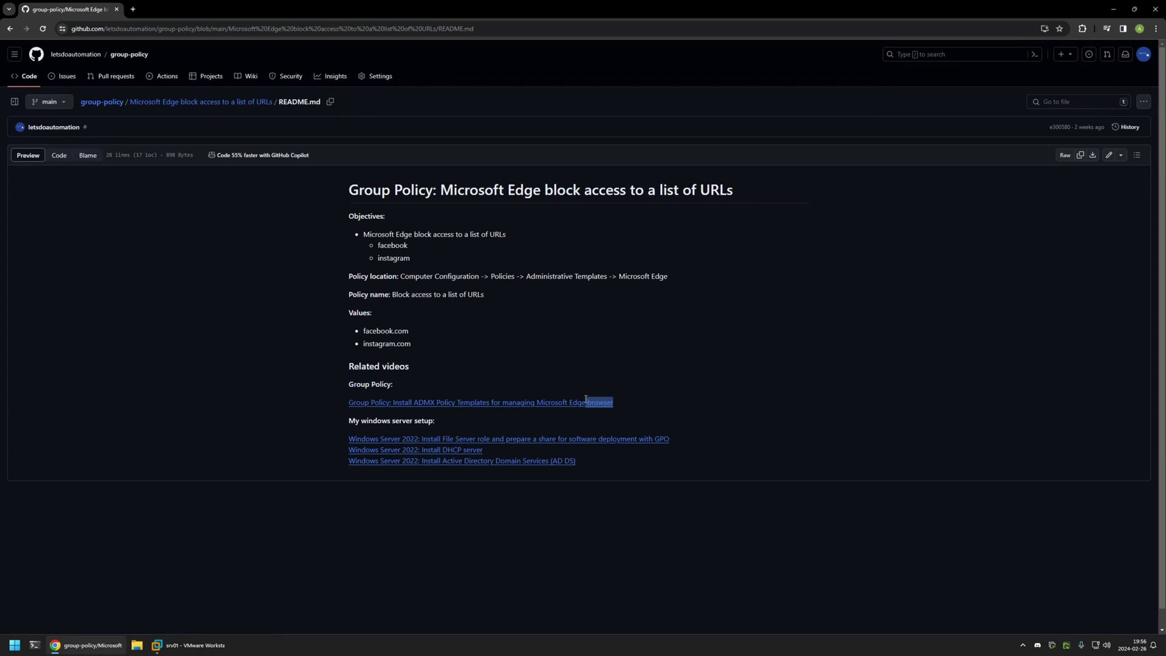
{"action": "left_click", "coordinate": [669, 274]}
{"action": "mouse_move", "coordinate": [423, 259]}
{"action": "left_mouse_down"}
{"action": "mouse_move", "coordinate": [344, 228]}
{"action": "mouse_move", "coordinate": [422, 247]}
{"action": "mouse_move", "coordinate": [417, 258]}
{"action": "left_mouse_up"}
{"action": "left_click", "coordinate": [407, 242]}
{"action": "left_click", "coordinate": [417, 258]}
{"action": "left_click_drag", "start_coordinate": [347, 276], "coordinate": [413, 363]}
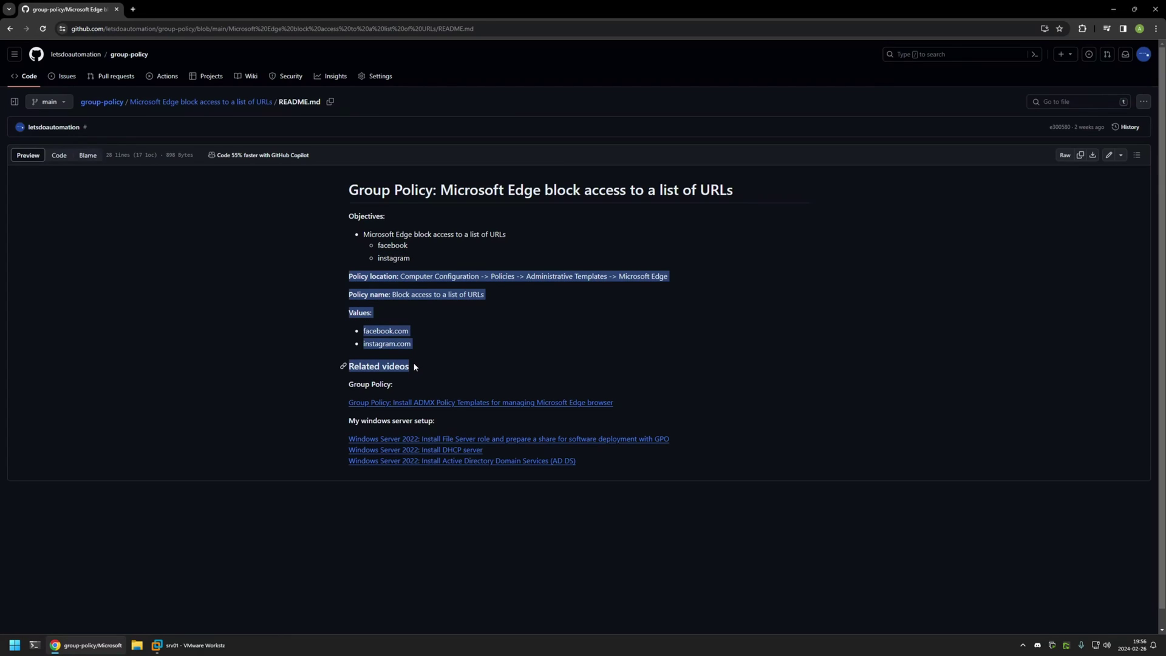
{"action": "left_click", "coordinate": [489, 294]}
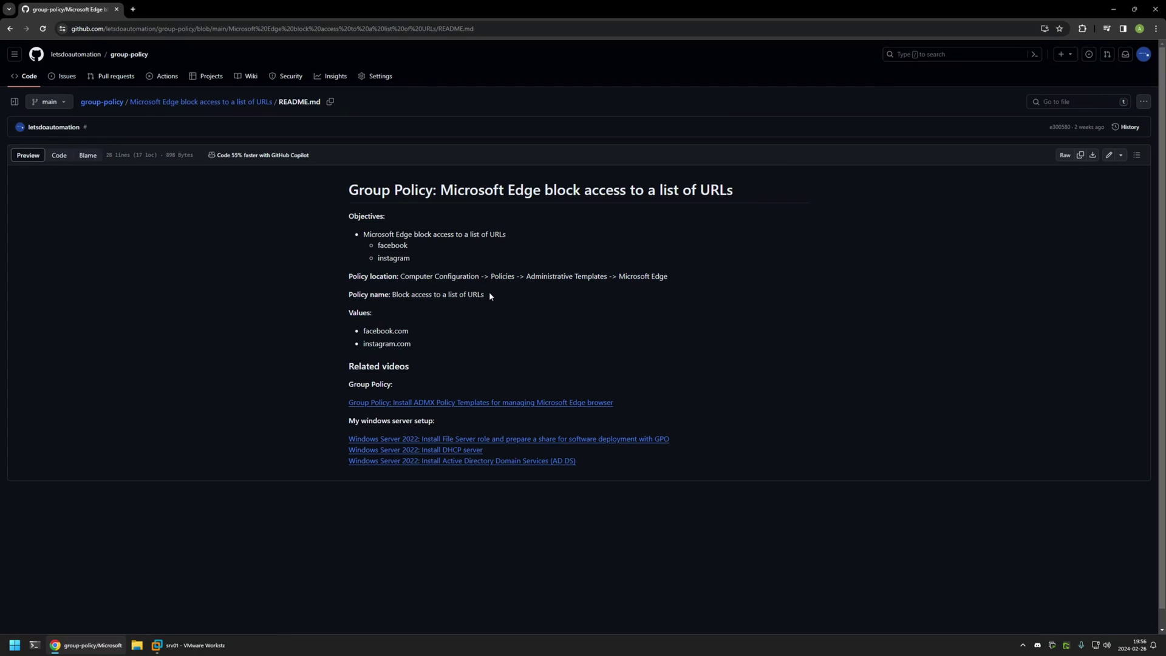
Launch Group Policy Management from Server Manager and begin a new GPO named 'edge settings'
{"action": "left_click", "coordinate": [217, 643]}
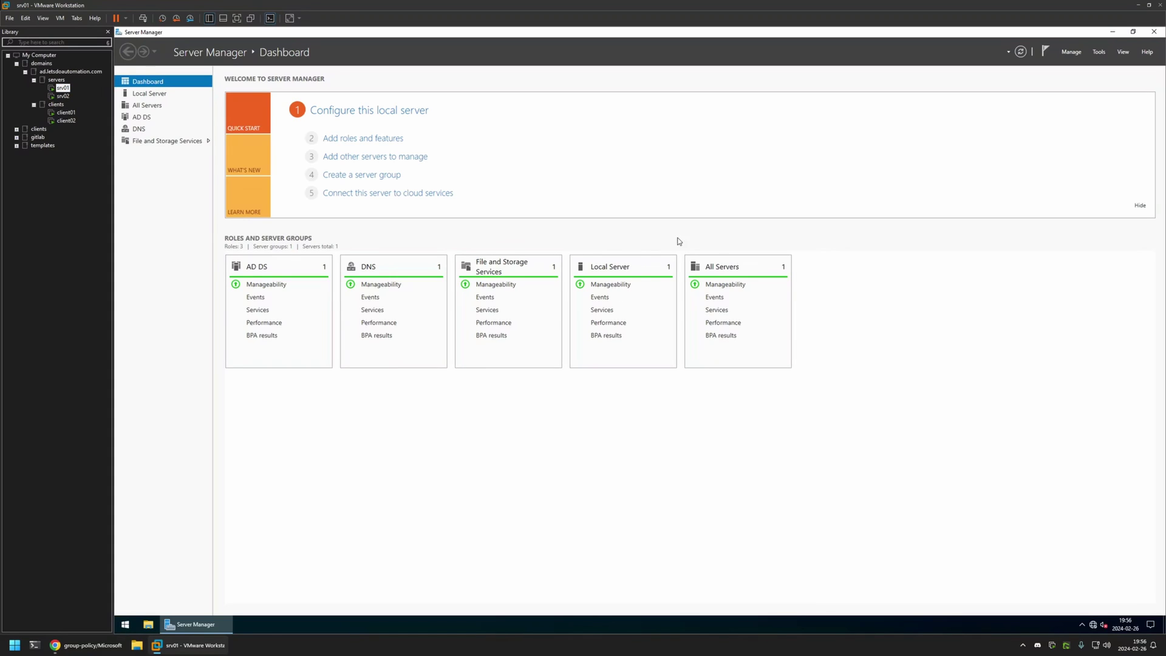
{"action": "left_click", "coordinate": [1099, 52]}
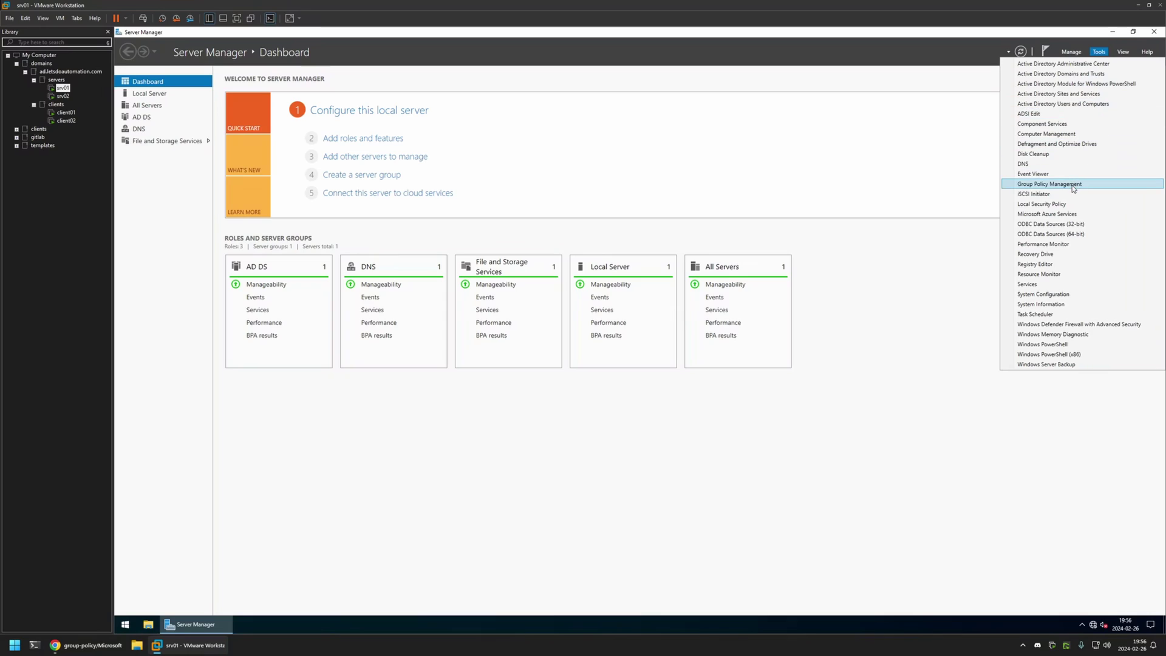
{"action": "left_click", "coordinate": [1057, 183]}
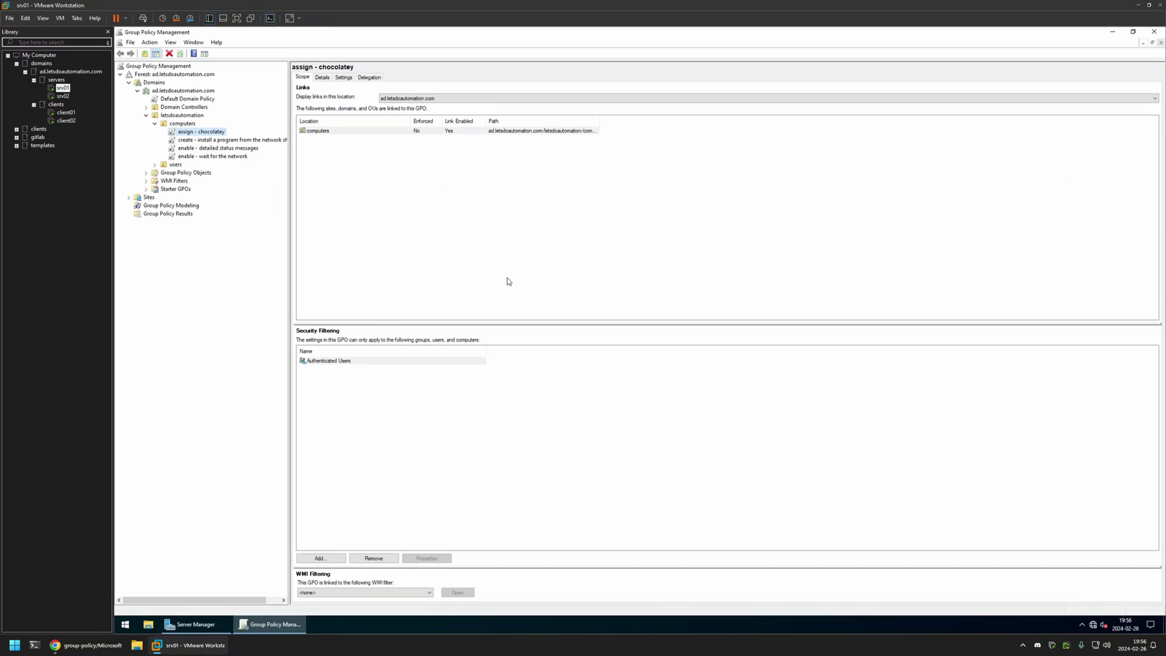
{"action": "right_click", "coordinate": [191, 175]}
{"action": "left_click", "coordinate": [212, 181]}
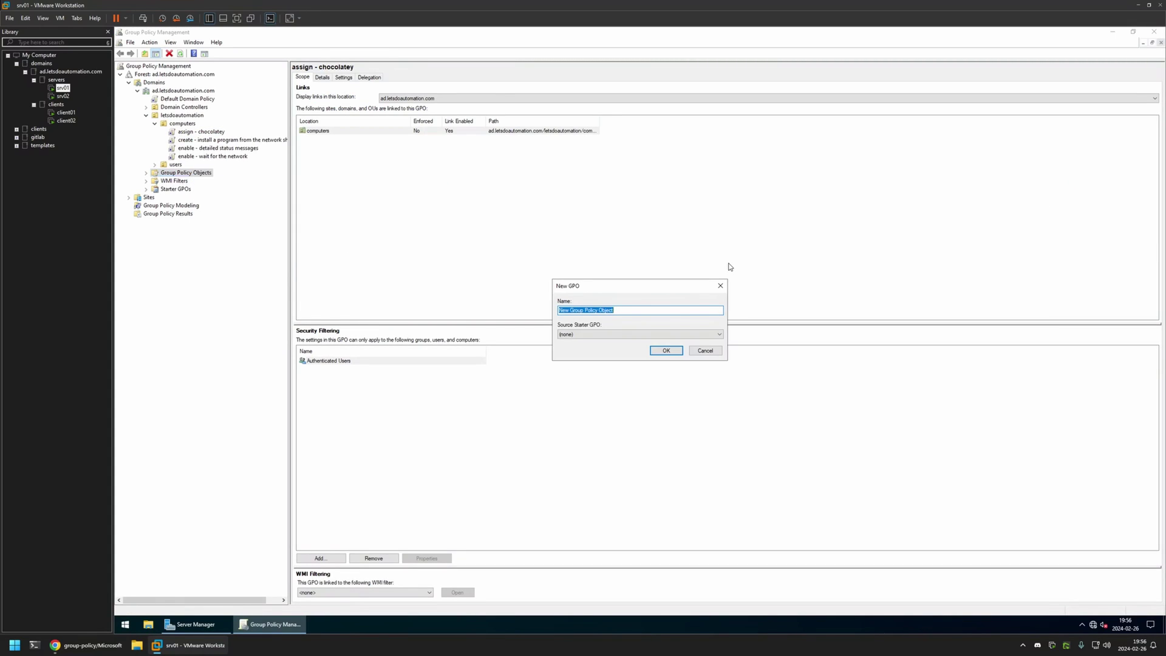
{"action": "type", "text": "edge settings"}
Create the 'edge settings' GPO and open it in the Group Policy Management Editor
{"action": "left_click", "coordinate": [664, 349]}
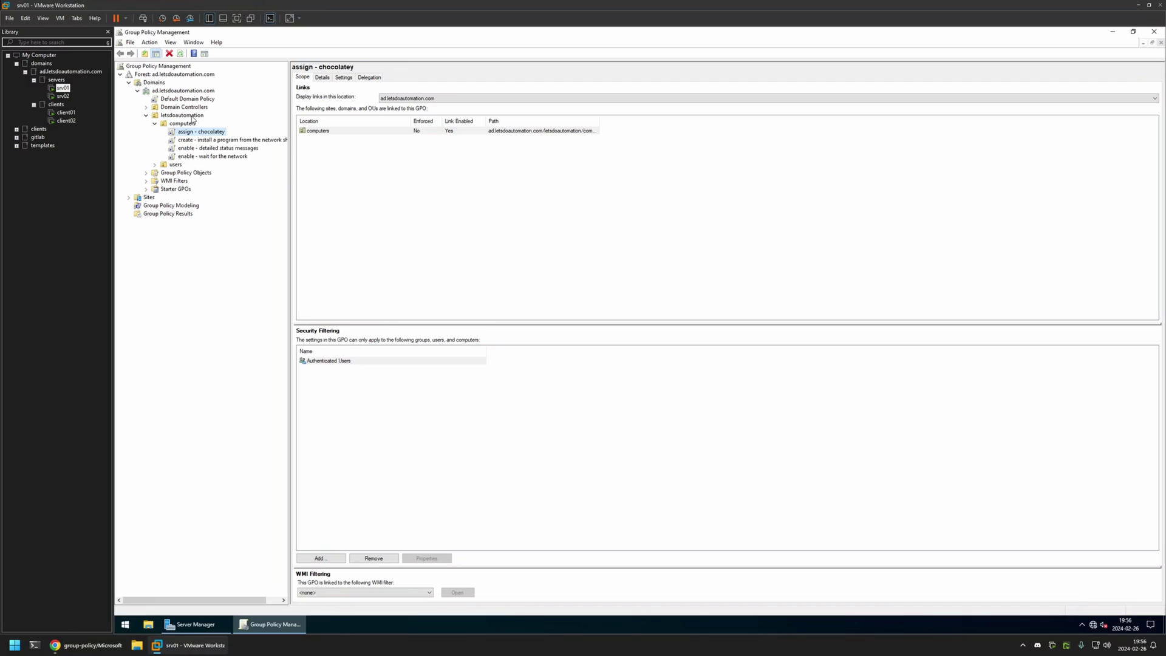
{"action": "left_click", "coordinate": [146, 174]}
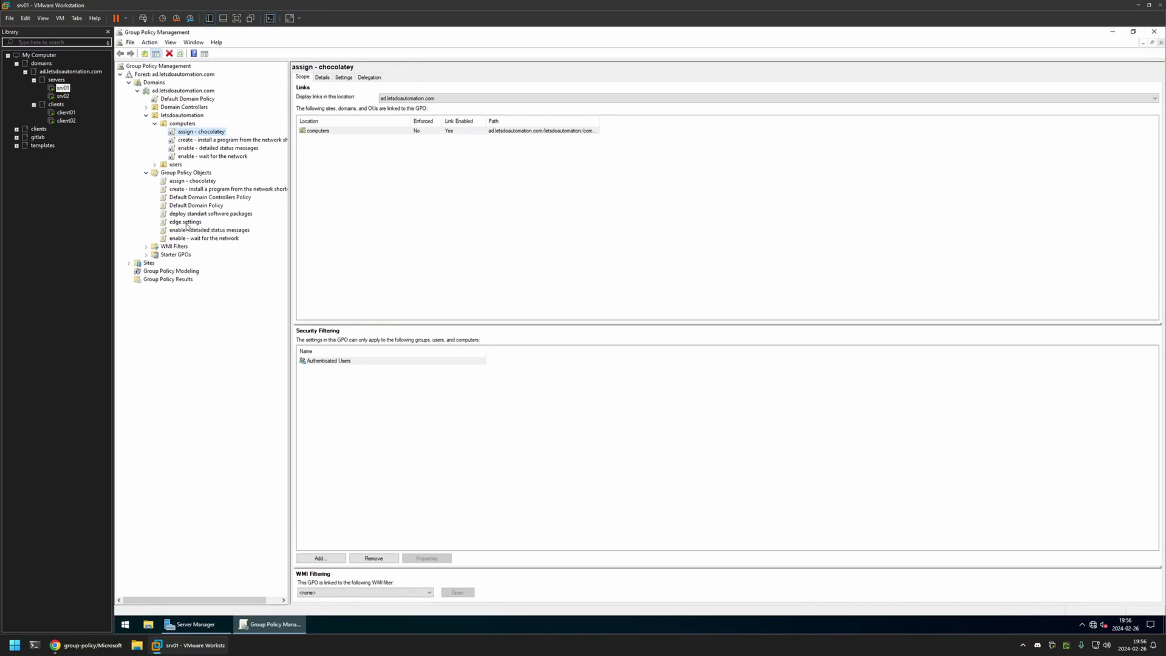
{"action": "left_click", "coordinate": [186, 222]}
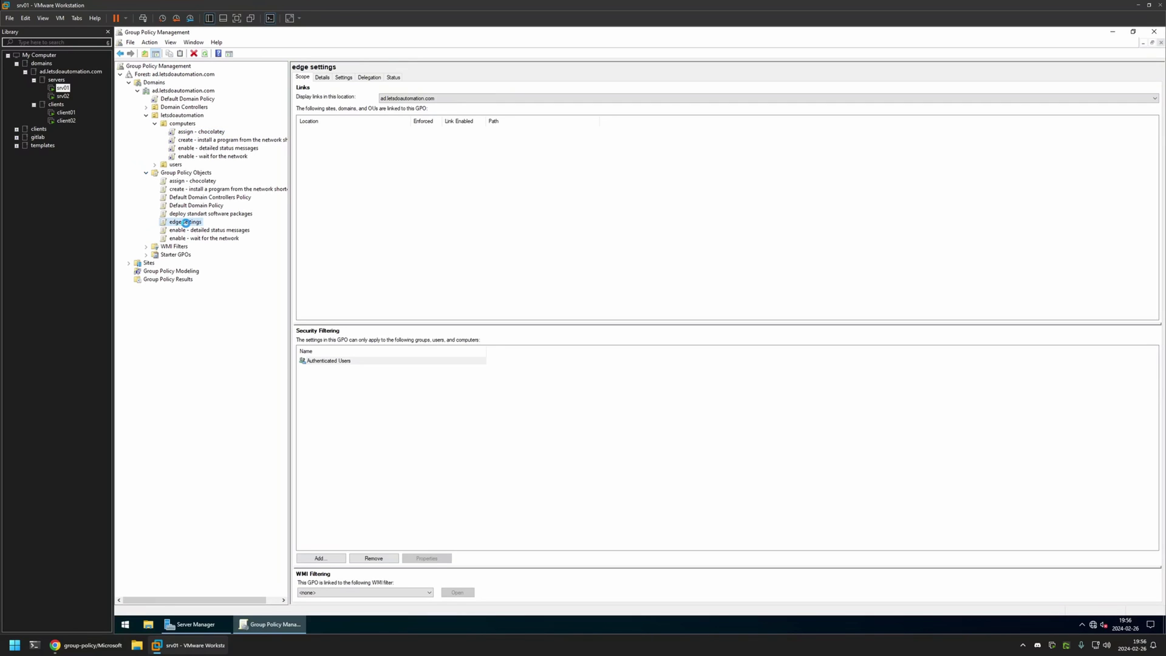
{"action": "right_click", "coordinate": [186, 223]}
{"action": "left_click", "coordinate": [196, 230]}
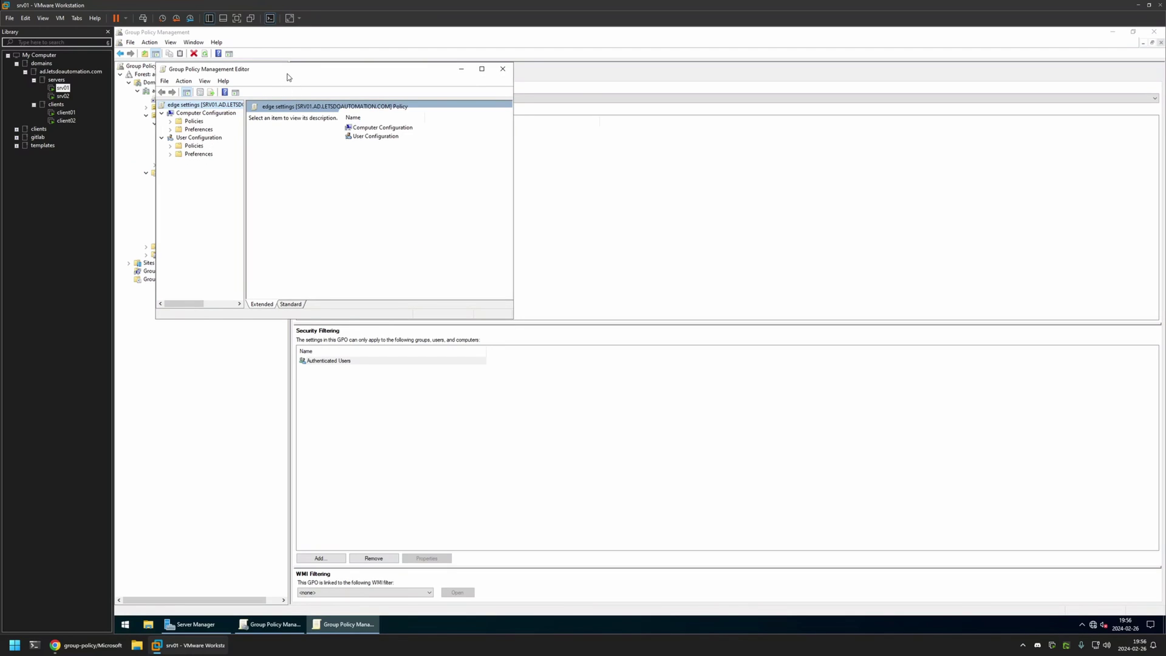
Show Computer Configuration > Policies > Administrative Templates > Microsoft Edge in a maximized editor
{"action": "left_click_drag", "start_coordinate": [288, 76], "coordinate": [543, 133]}
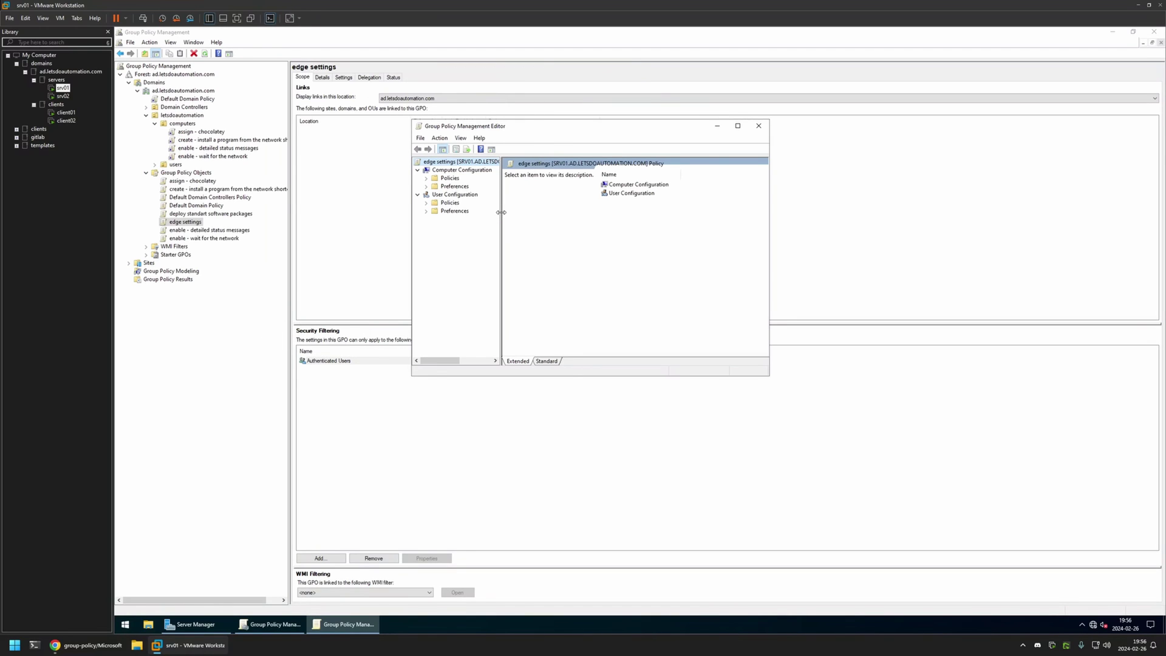
{"action": "left_click_drag", "start_coordinate": [500, 211], "coordinate": [686, 219]}
{"action": "left_click", "coordinate": [471, 171]}
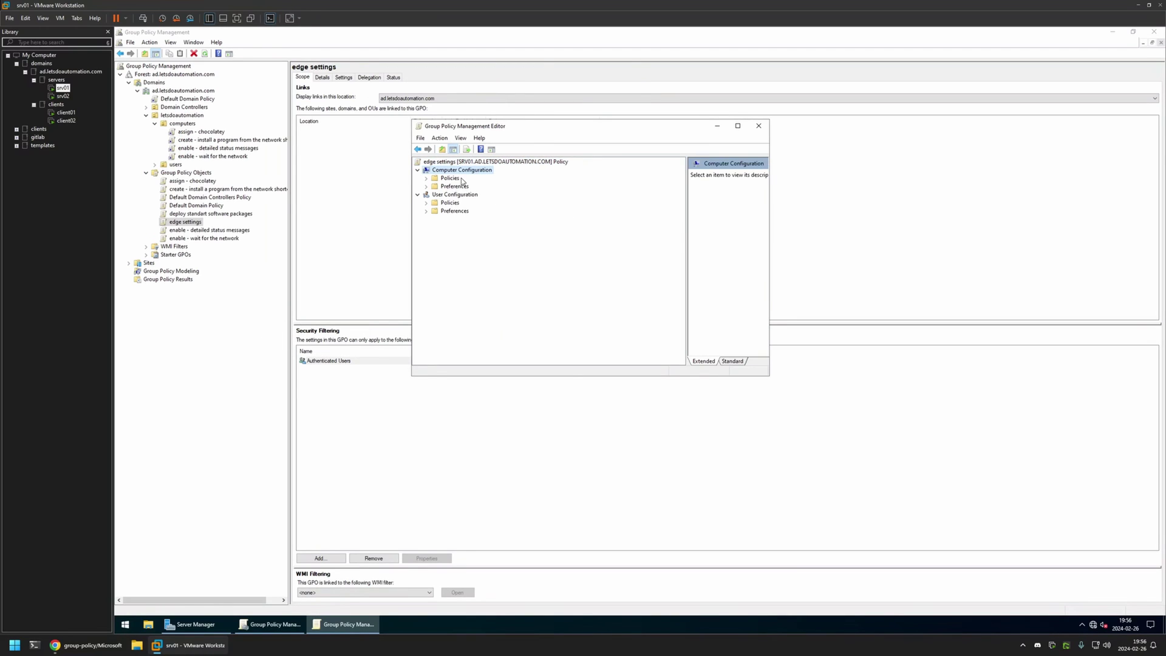
{"action": "left_click", "coordinate": [427, 178]}
{"action": "left_click", "coordinate": [434, 203]}
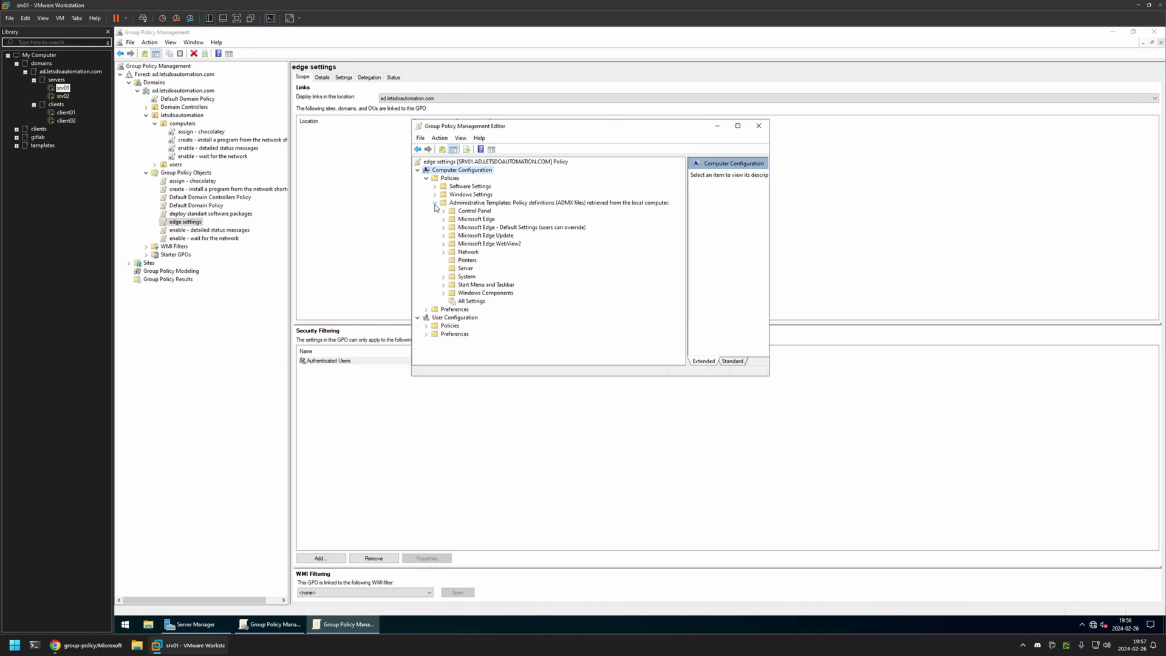
{"action": "left_click", "coordinate": [462, 220]}
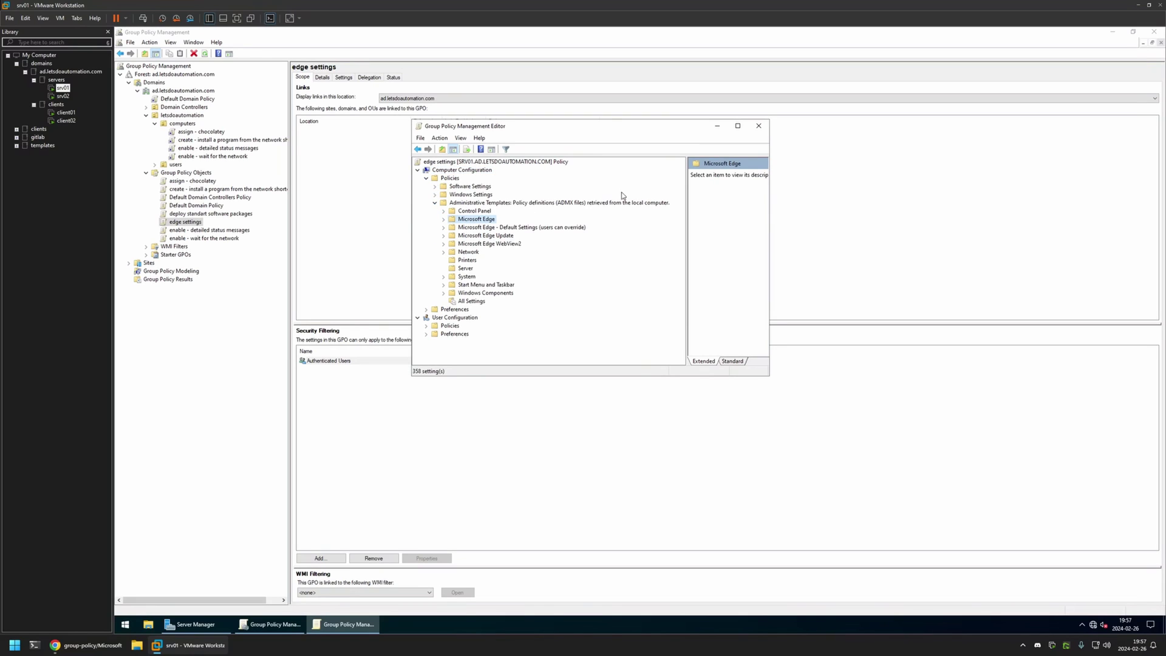
{"action": "left_click", "coordinate": [737, 126]}
{"action": "left_click_drag", "start_coordinate": [1159, 100], "coordinate": [1132, 566]}
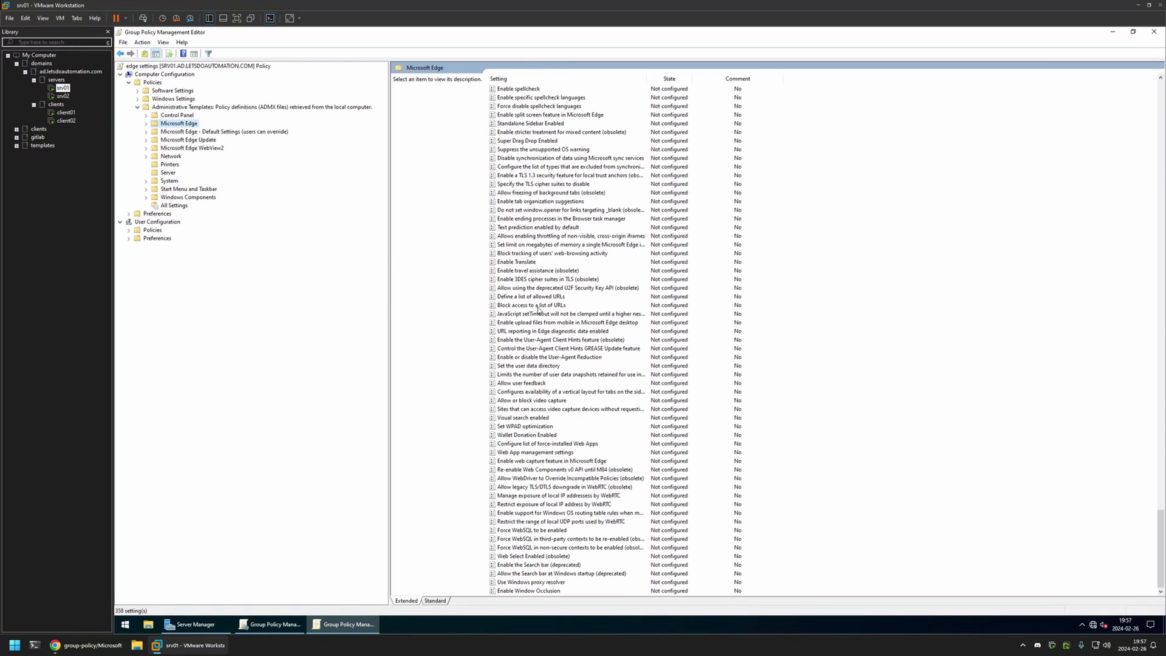
Enable the 'Block access to a list of URLs' Edge policy
{"action": "left_click", "coordinate": [519, 308]}
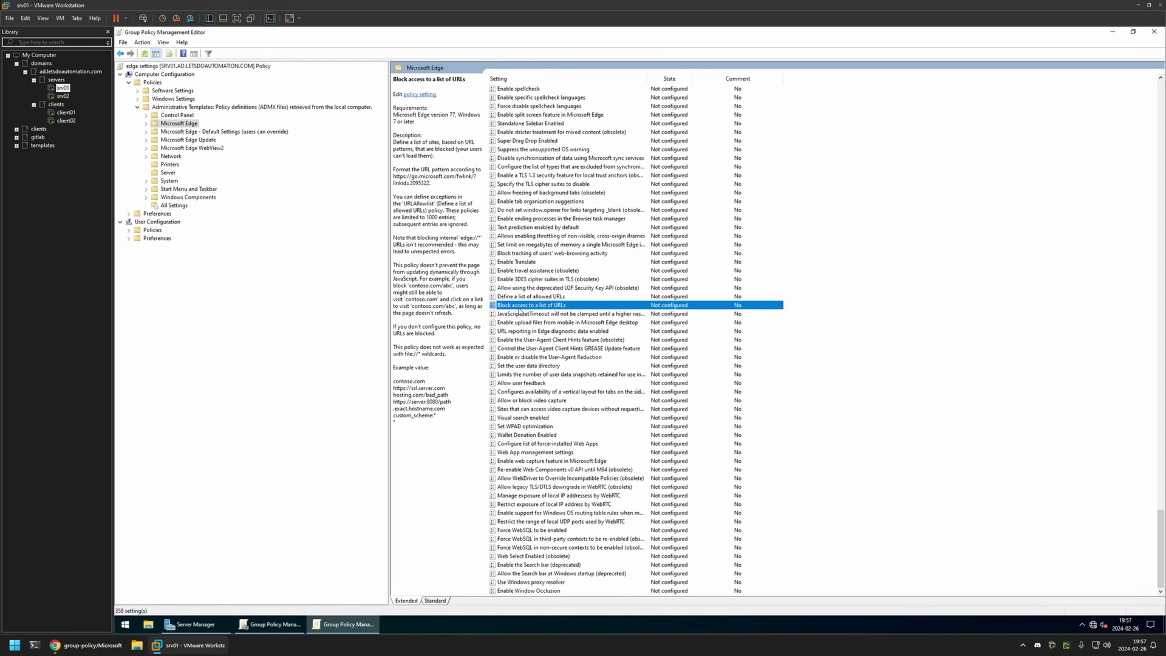
{"action": "double_click", "coordinate": [532, 308]}
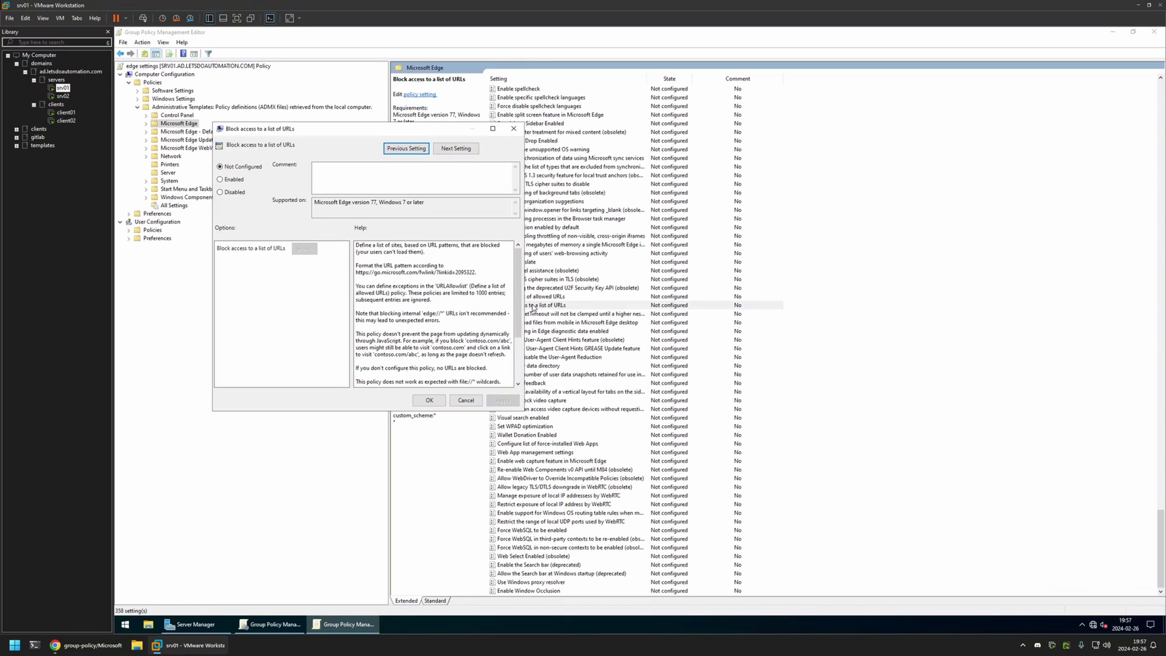
{"action": "left_click_drag", "start_coordinate": [333, 133], "coordinate": [622, 137]}
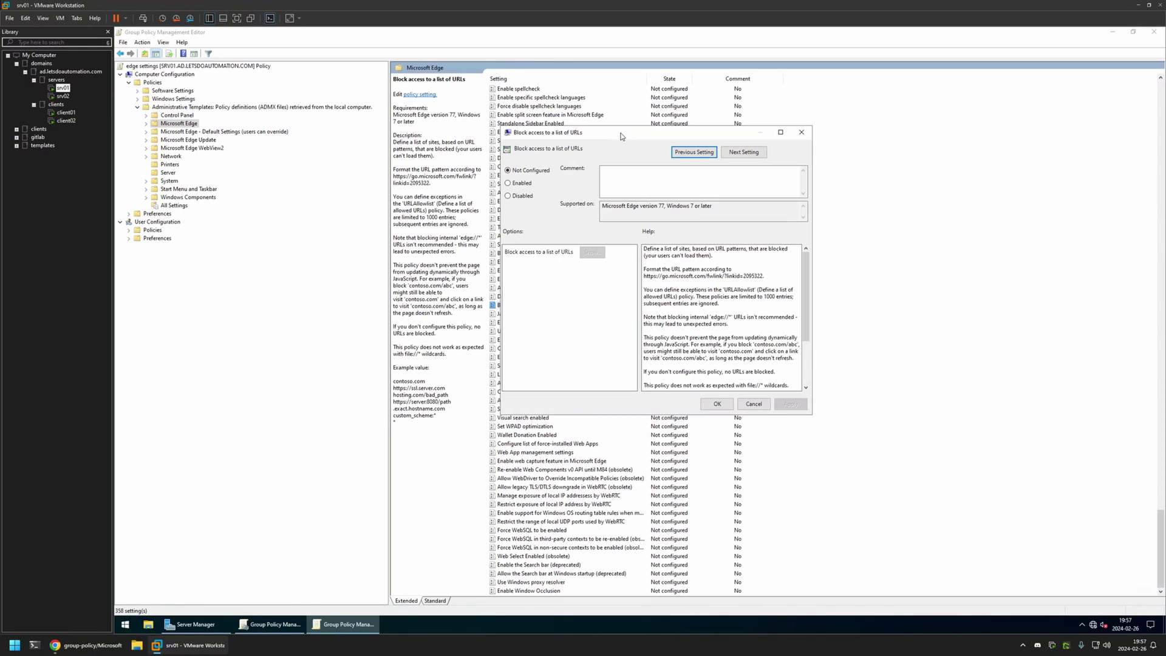
{"action": "left_click", "coordinate": [508, 184]}
Add facebook.com and instagram.com to the list of blocked URLs
{"action": "left_click", "coordinate": [592, 252]}
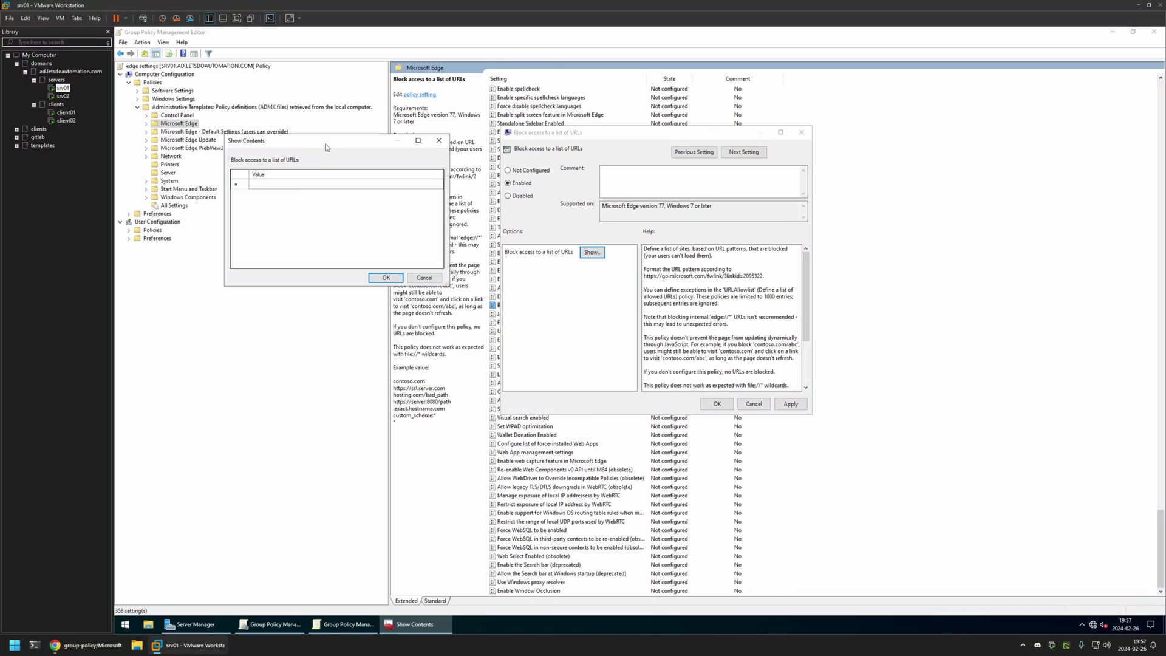
{"action": "left_click_drag", "start_coordinate": [329, 143], "coordinate": [621, 194]}
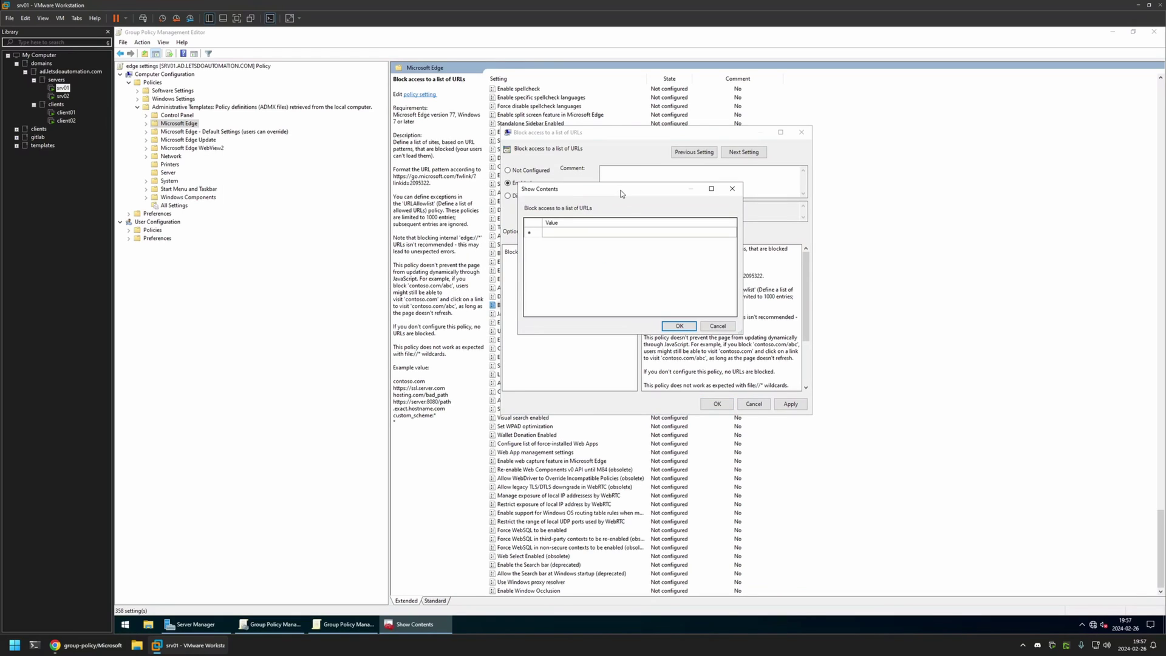
{"action": "left_click", "coordinate": [574, 231]}
{"action": "type", "text": "facebook.c"}
{"action": "type", "text": "om"}
{"action": "key", "text": "Return"}
{"action": "type", "text": "insta"}
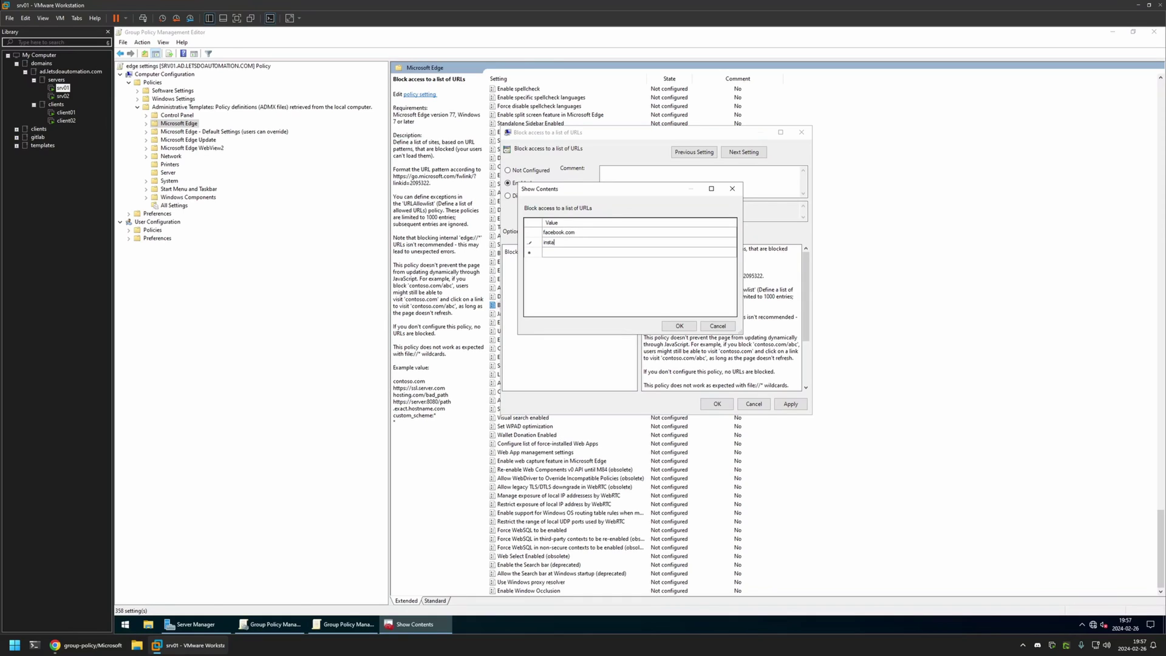
{"action": "type", "text": "gram.com"}
{"action": "left_click", "coordinate": [679, 326]}
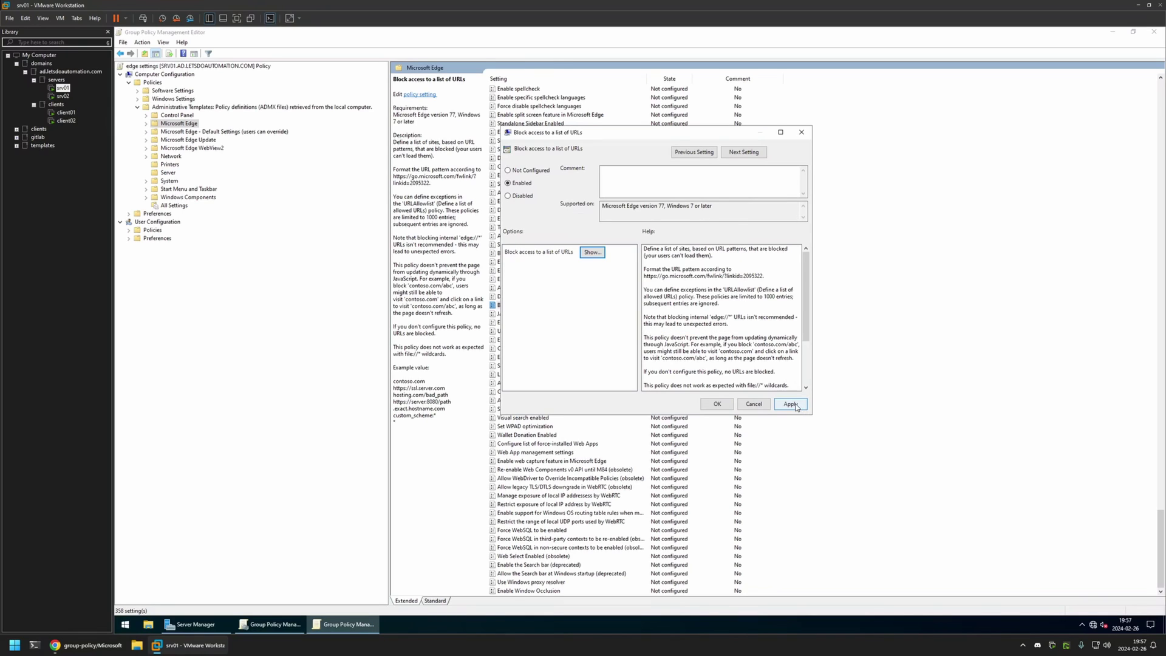
Apply the policy, close the editor, and view the edge settings GPO Details tab
{"action": "left_click", "coordinate": [794, 406]}
{"action": "left_click", "coordinate": [717, 403]}
{"action": "left_click", "coordinate": [828, 270]}
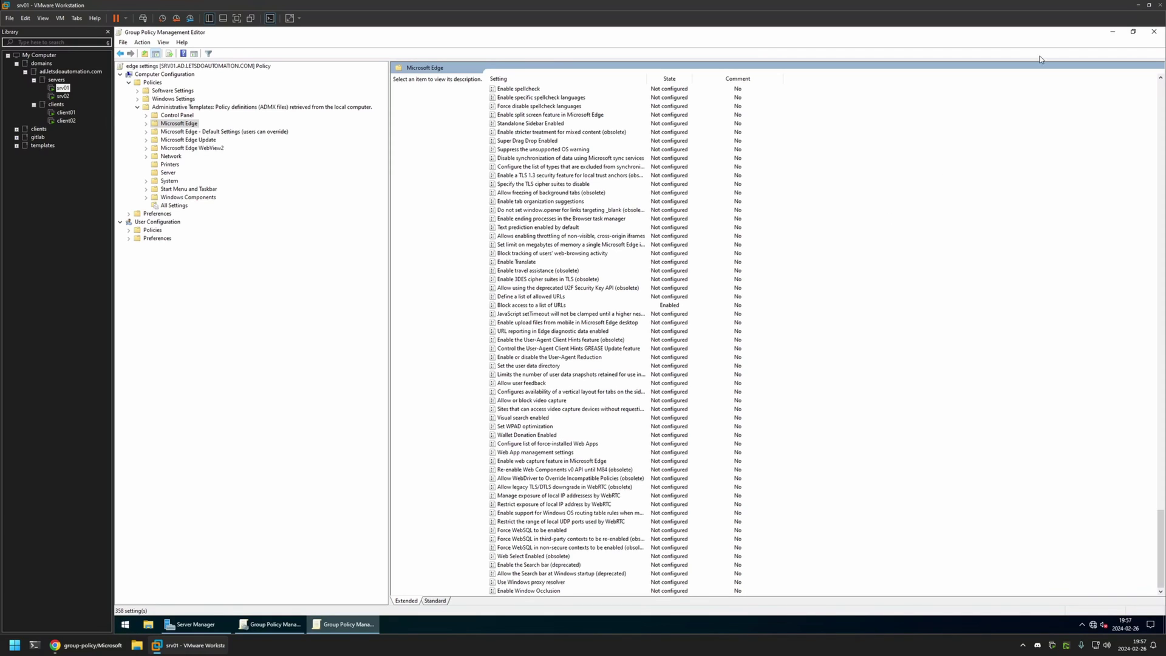
{"action": "left_click", "coordinate": [1153, 31]}
{"action": "left_click", "coordinate": [325, 79]}
Set the edge settings GPO Status to 'User configuration settings disabled' and confirm
{"action": "left_click", "coordinate": [357, 185]}
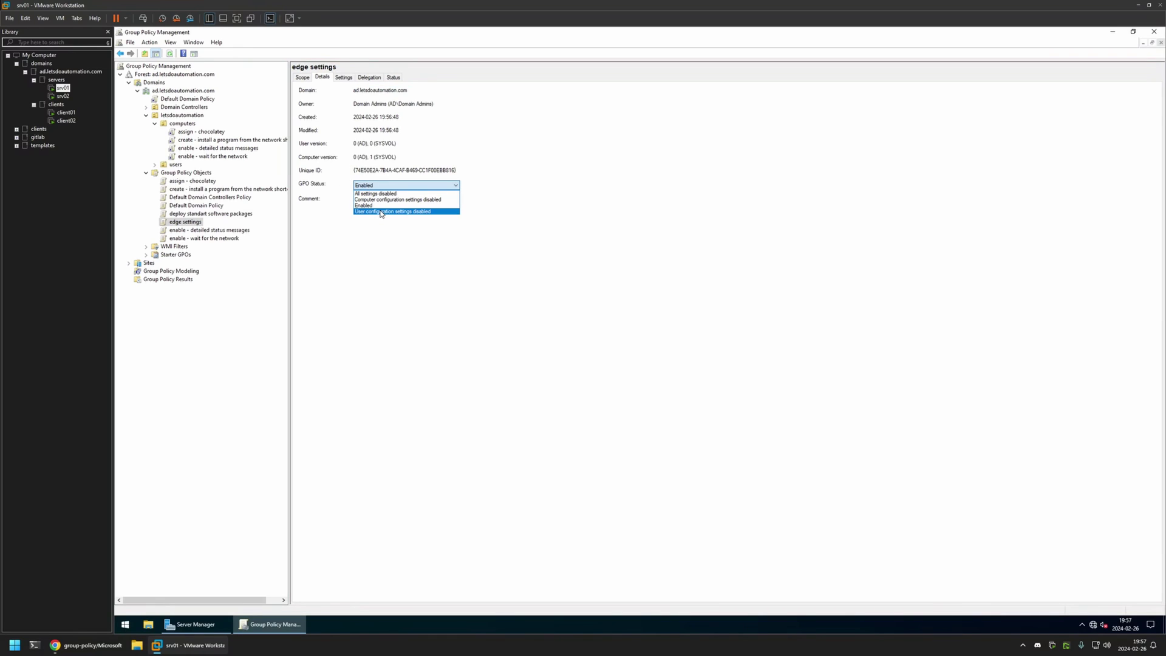
{"action": "left_click", "coordinate": [380, 212]}
{"action": "left_click", "coordinate": [663, 344]}
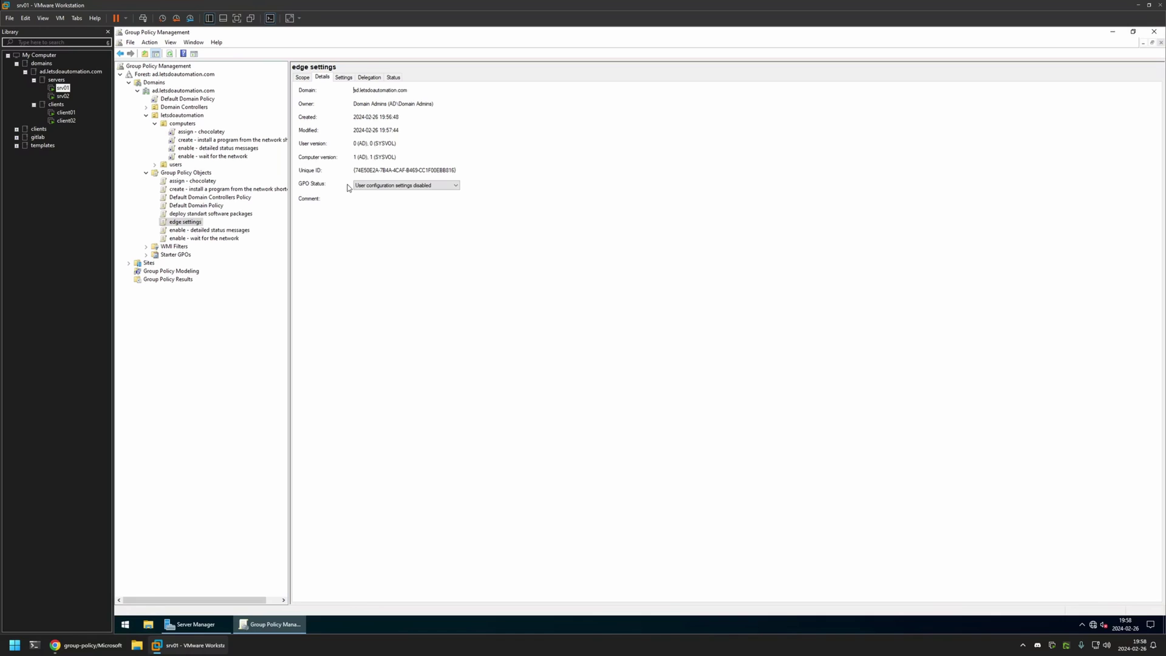
Link the edge settings GPO to the computers OU by dragging it there and confirming
{"action": "left_click", "coordinate": [179, 125]}
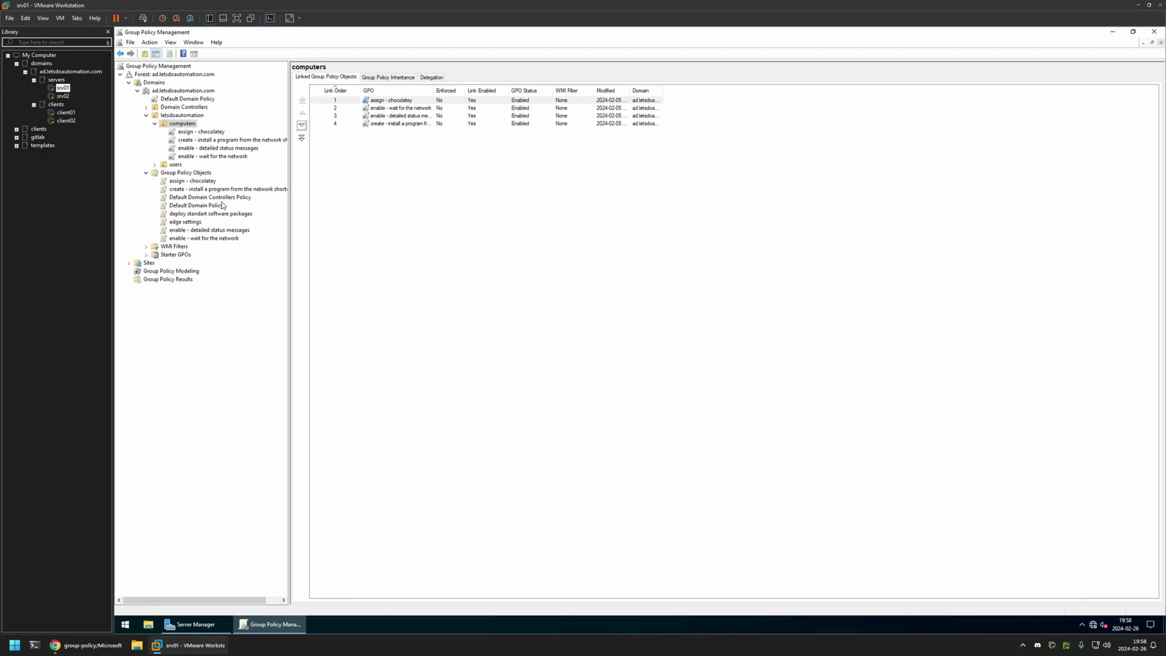
{"action": "left_click_drag", "start_coordinate": [185, 221], "coordinate": [183, 124]}
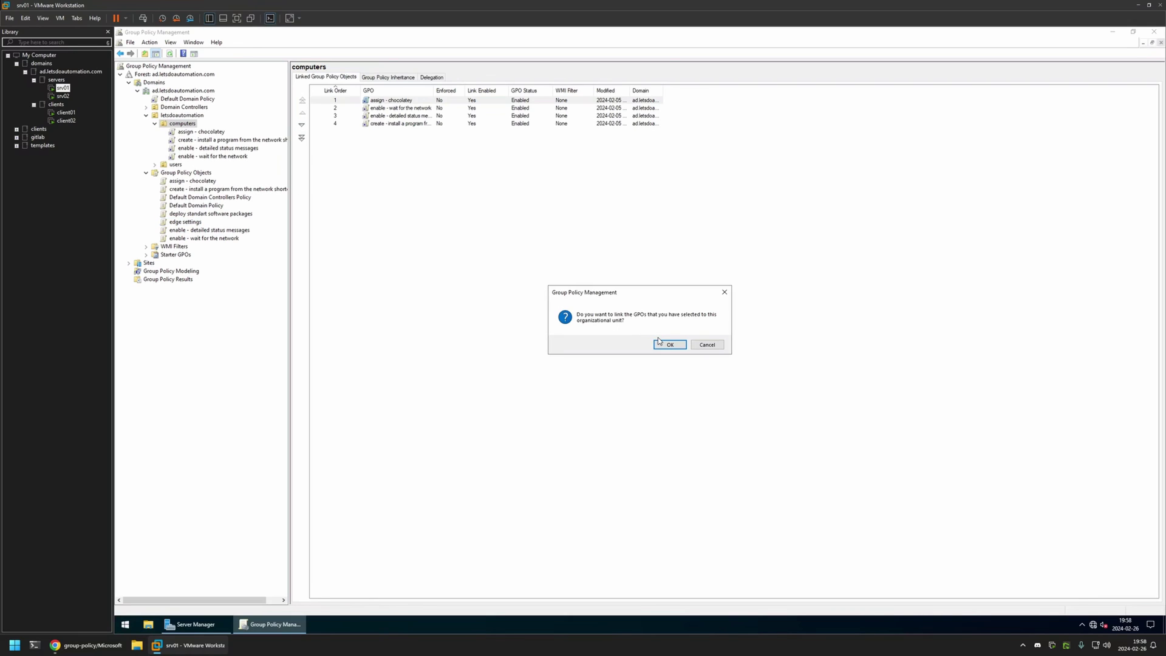
{"action": "left_click", "coordinate": [669, 344]}
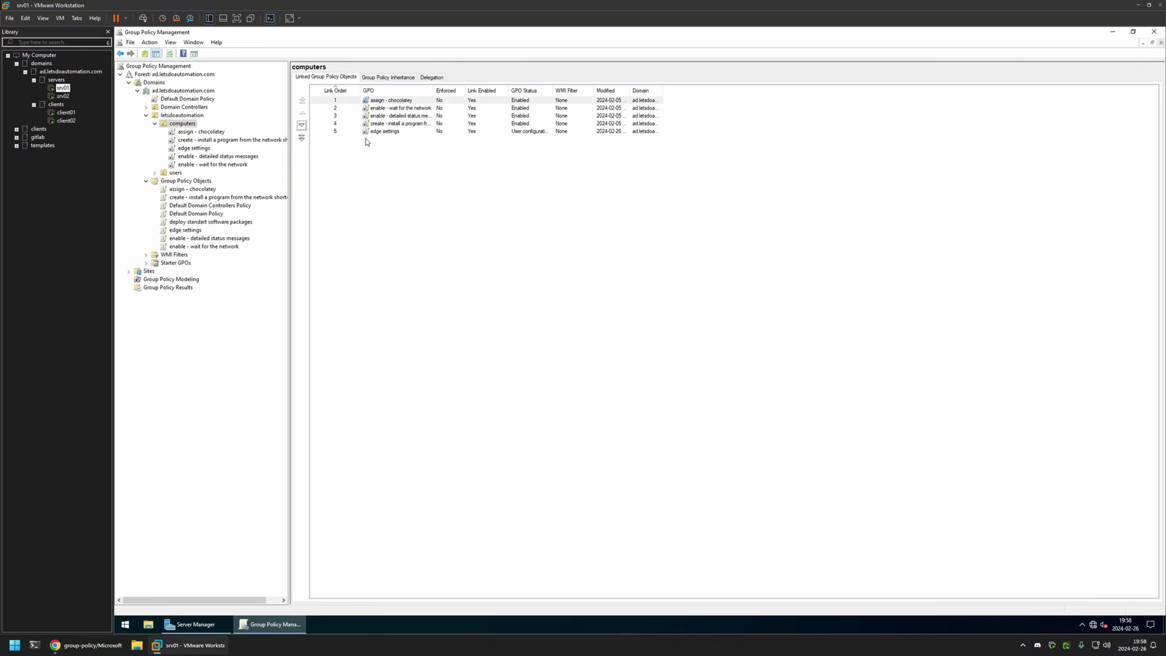
On client01, launch Edge and load facebook.com, which still shows its login page
{"action": "left_click", "coordinate": [68, 112]}
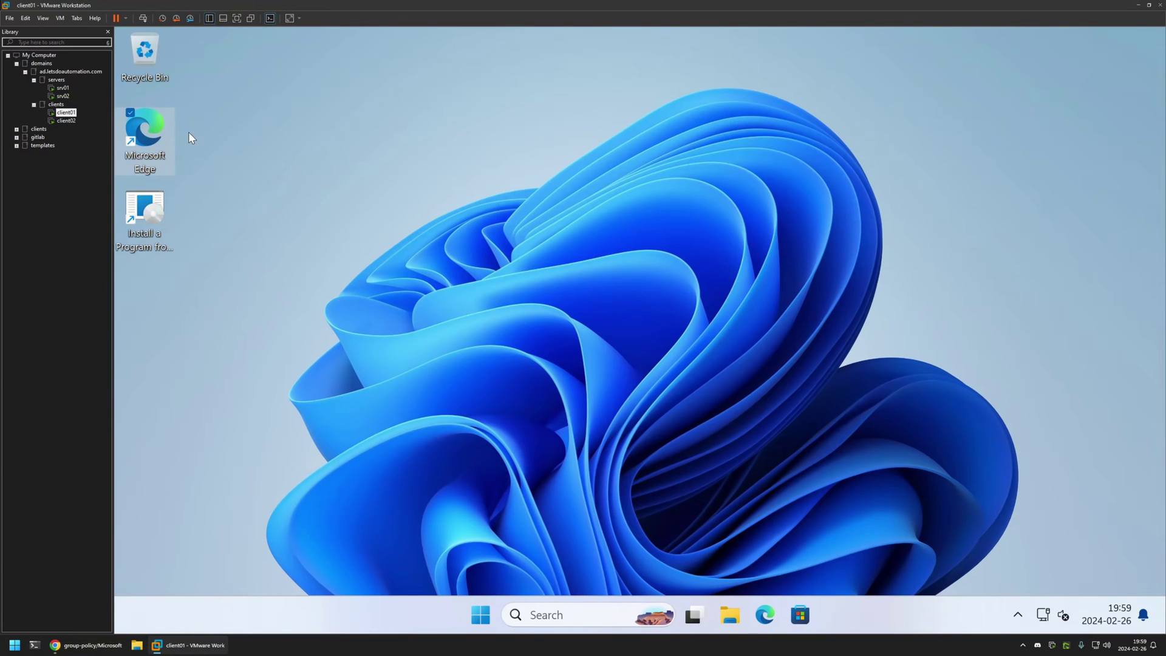
{"action": "double_click", "coordinate": [164, 137]}
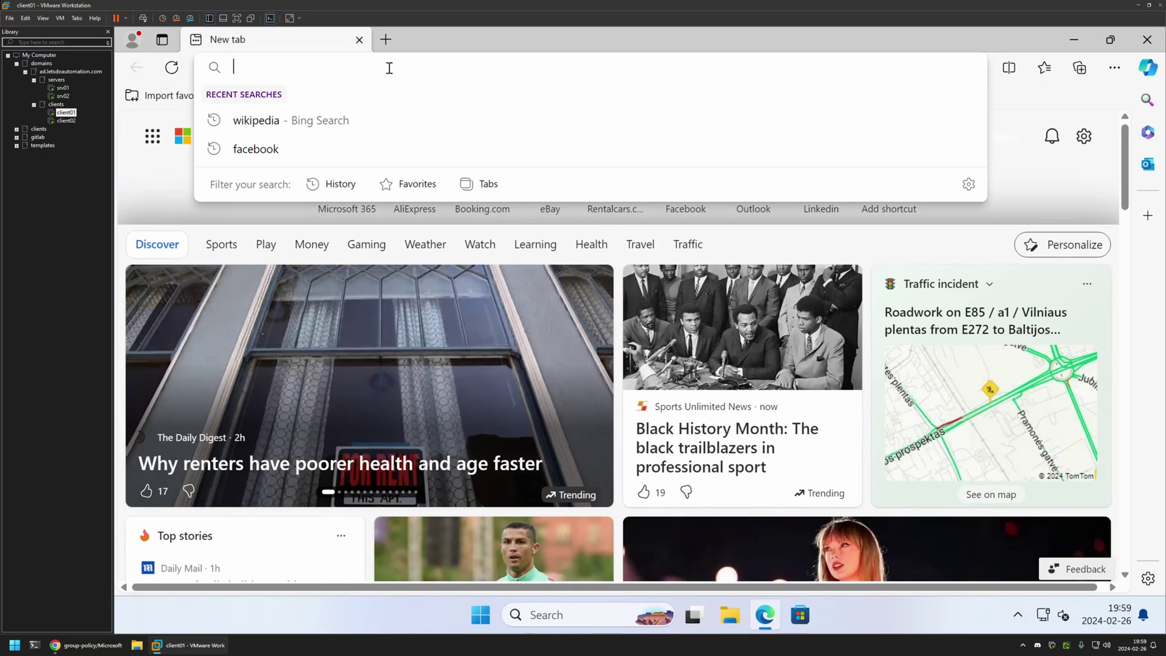
{"action": "type", "text": "faceb"}
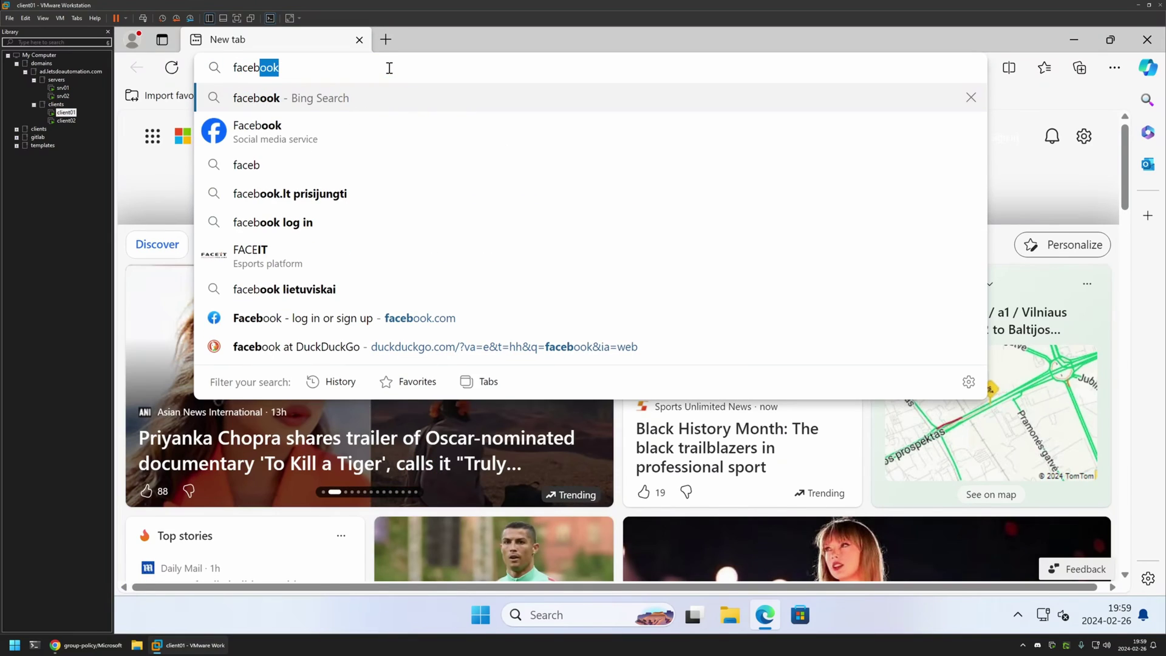
{"action": "type", "text": "ook.com"}
{"action": "key", "text": "Return"}
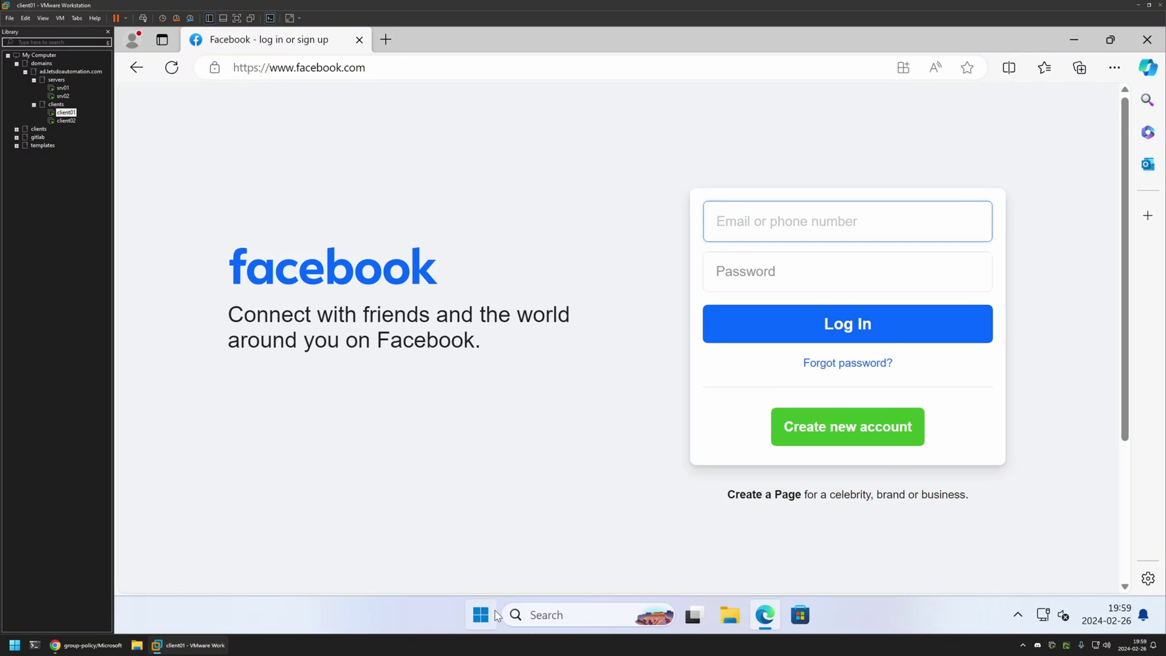
Run gpupdate in Command Prompt, then return to the Edge window
{"action": "left_click", "coordinate": [482, 615]}
{"action": "type", "text": "cmd"}
{"action": "key", "text": "Return"}
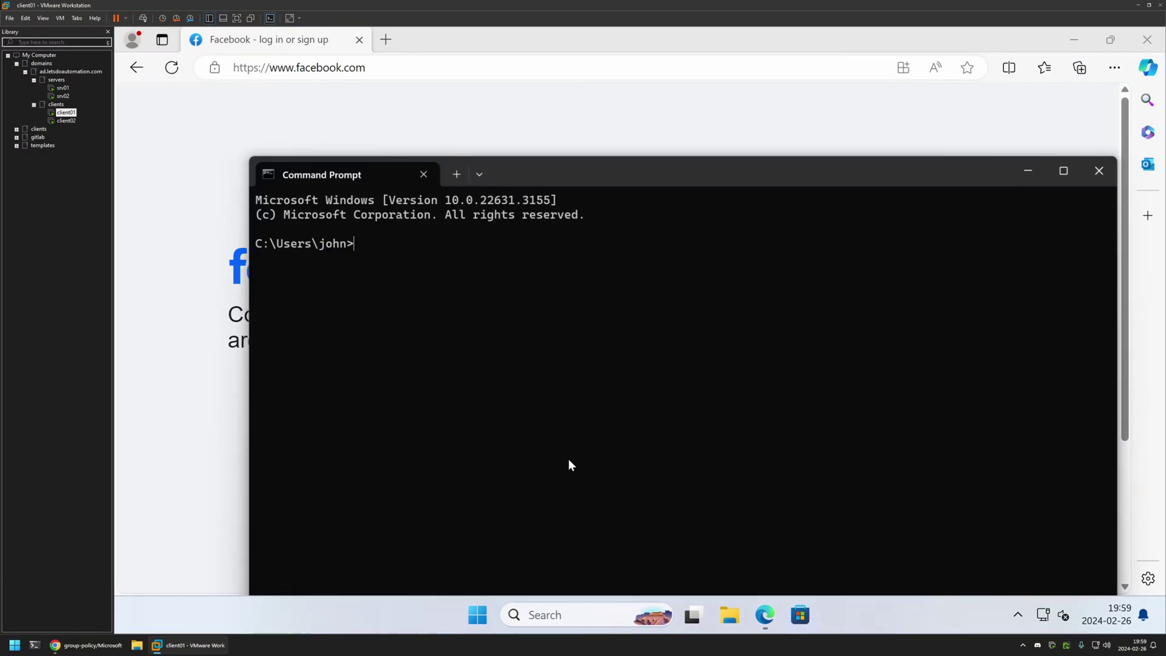
{"action": "type", "text": "gpupdate"}
{"action": "key", "text": "Return"}
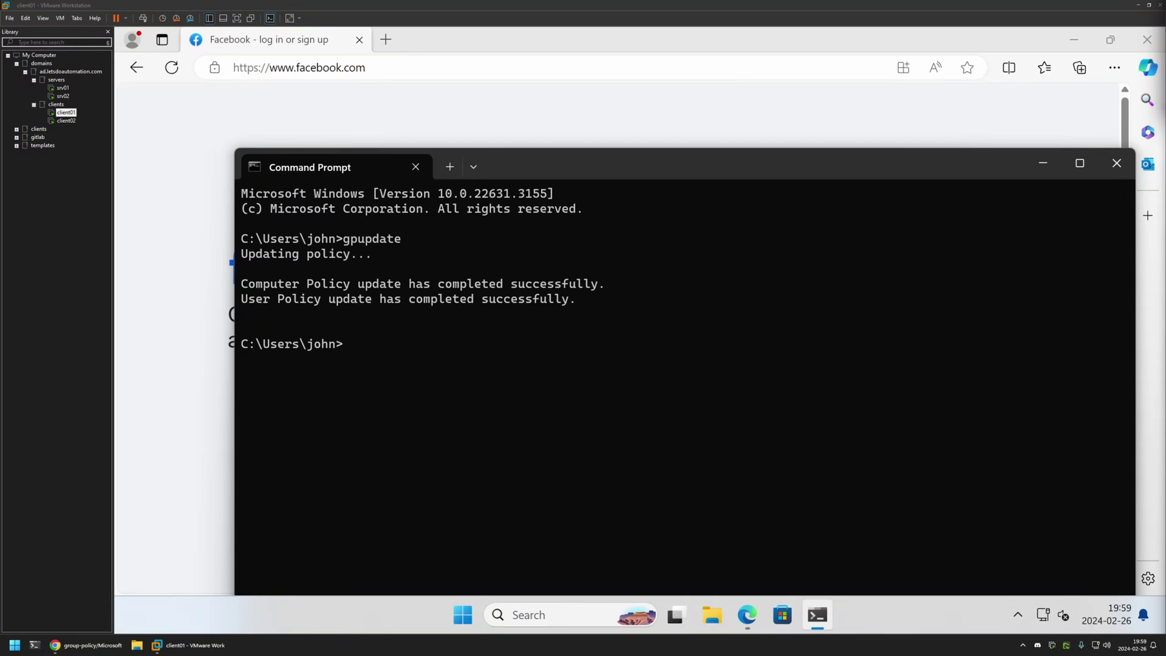
{"action": "left_click", "coordinate": [318, 132]}
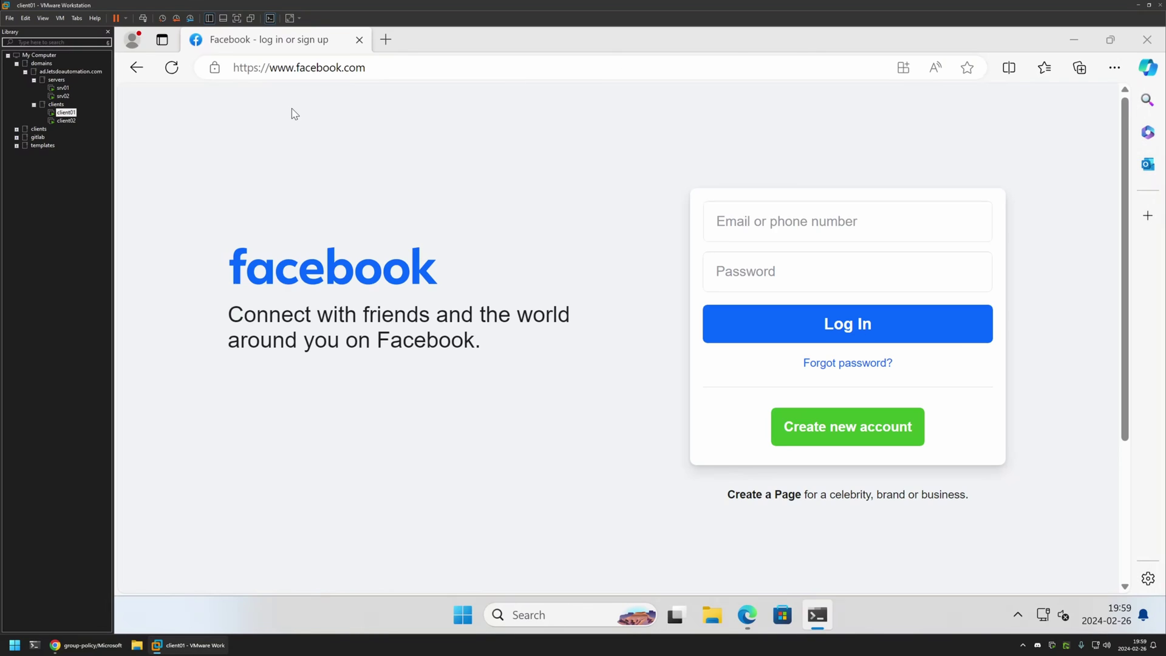
Reload facebook.com and load instagram.com, confirming both show the blocked page
{"action": "left_click", "coordinate": [172, 68]}
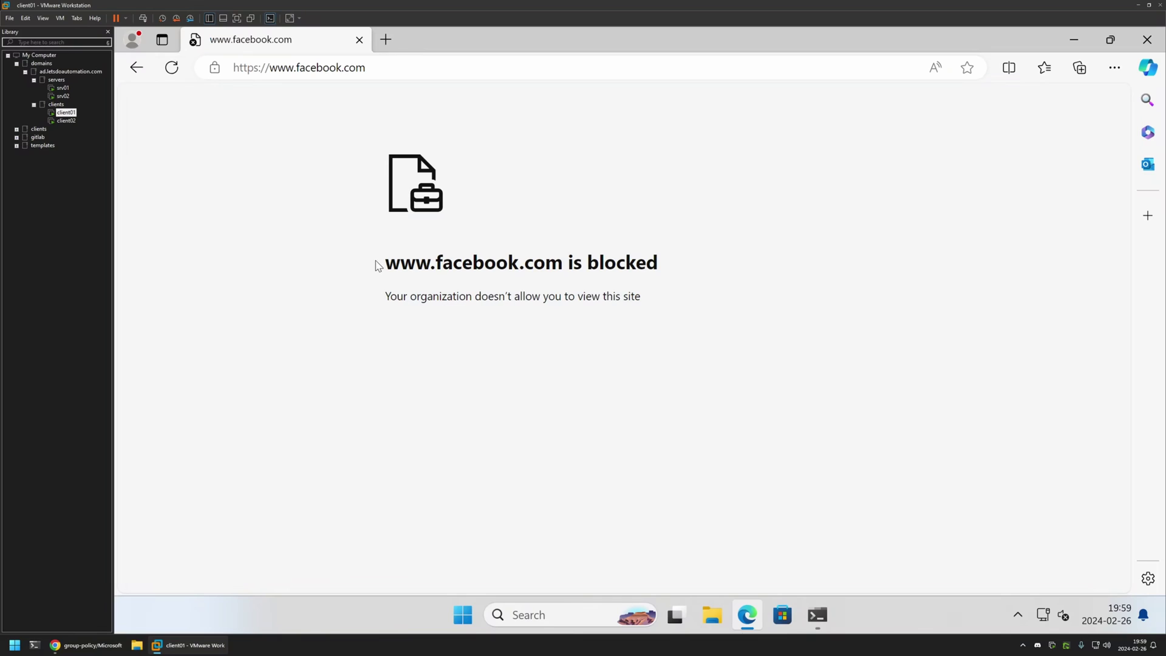
{"action": "left_click_drag", "start_coordinate": [376, 266], "coordinate": [562, 264]}
{"action": "left_click", "coordinate": [308, 69]}
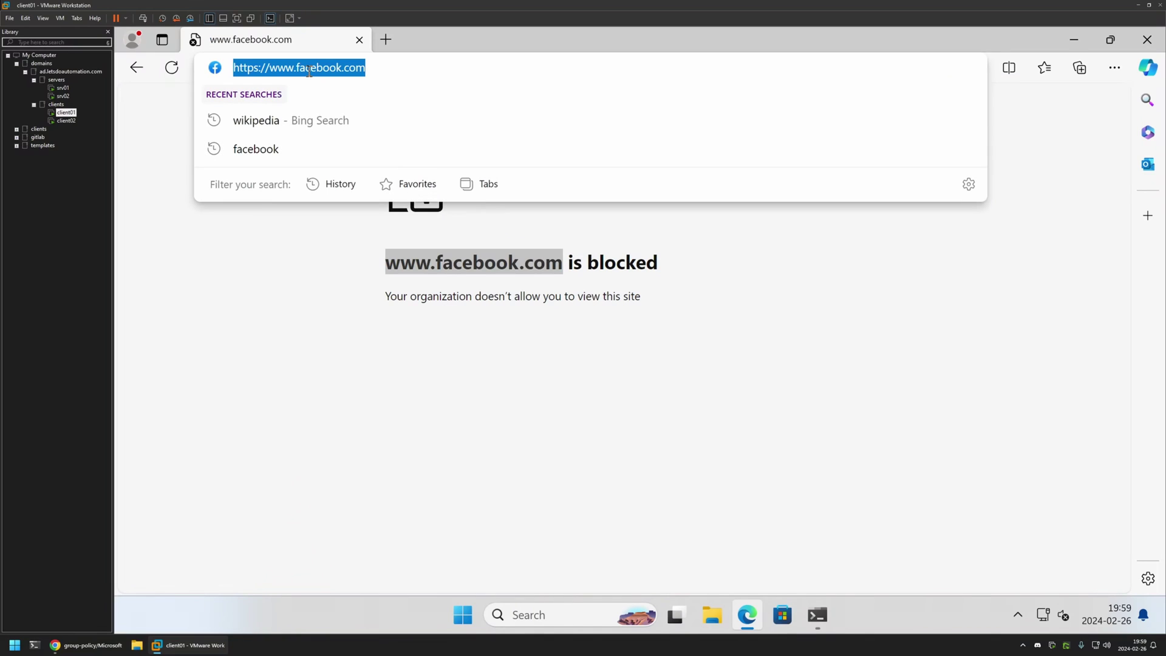
{"action": "type", "text": "instagram"}
{"action": "key", "text": "Return"}
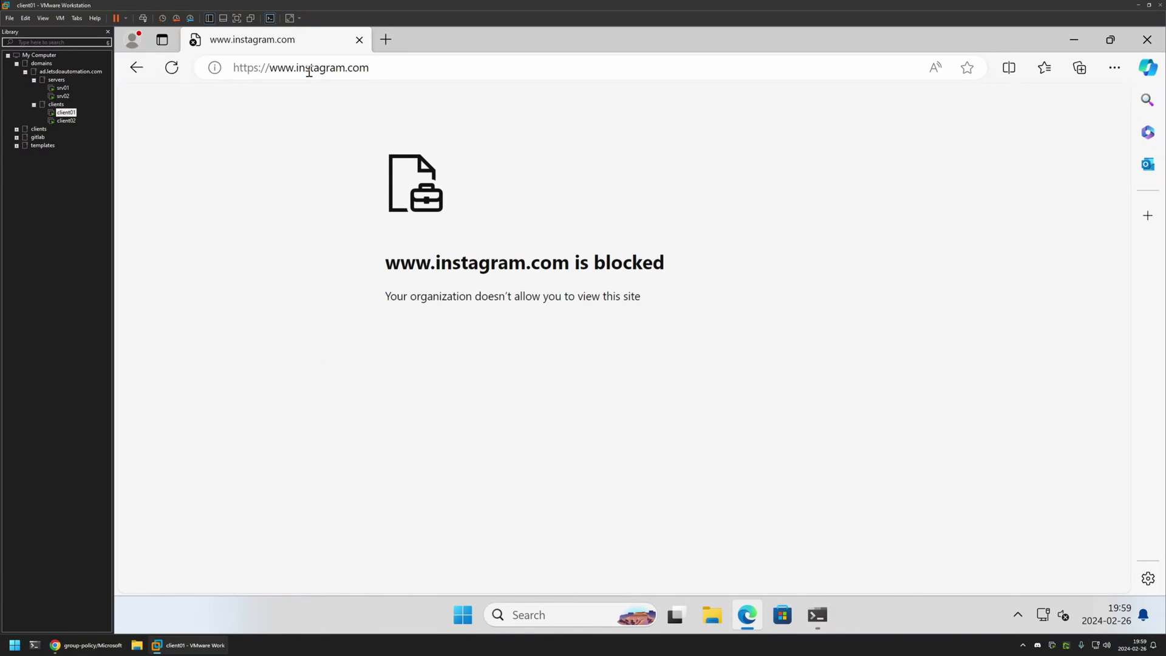
{"action": "left_click_drag", "start_coordinate": [374, 264], "coordinate": [675, 264]}
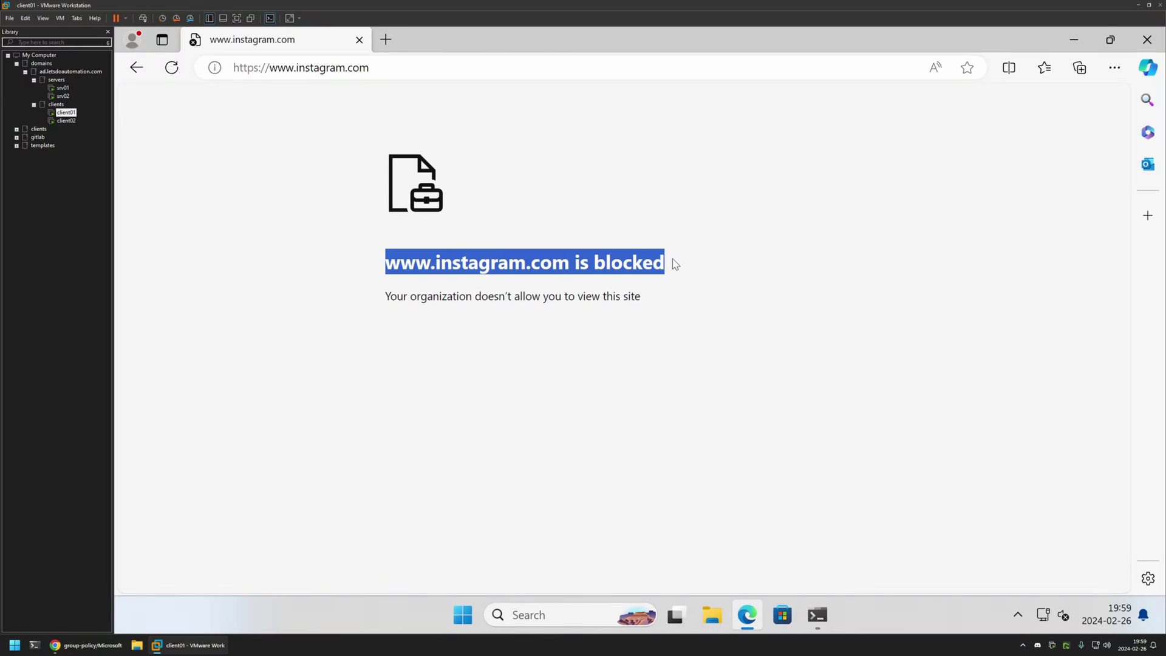
Search facebook on google.com and confirm the Facebook result is also blocked
{"action": "left_click", "coordinate": [292, 68]}
{"action": "type", "text": "goo"}
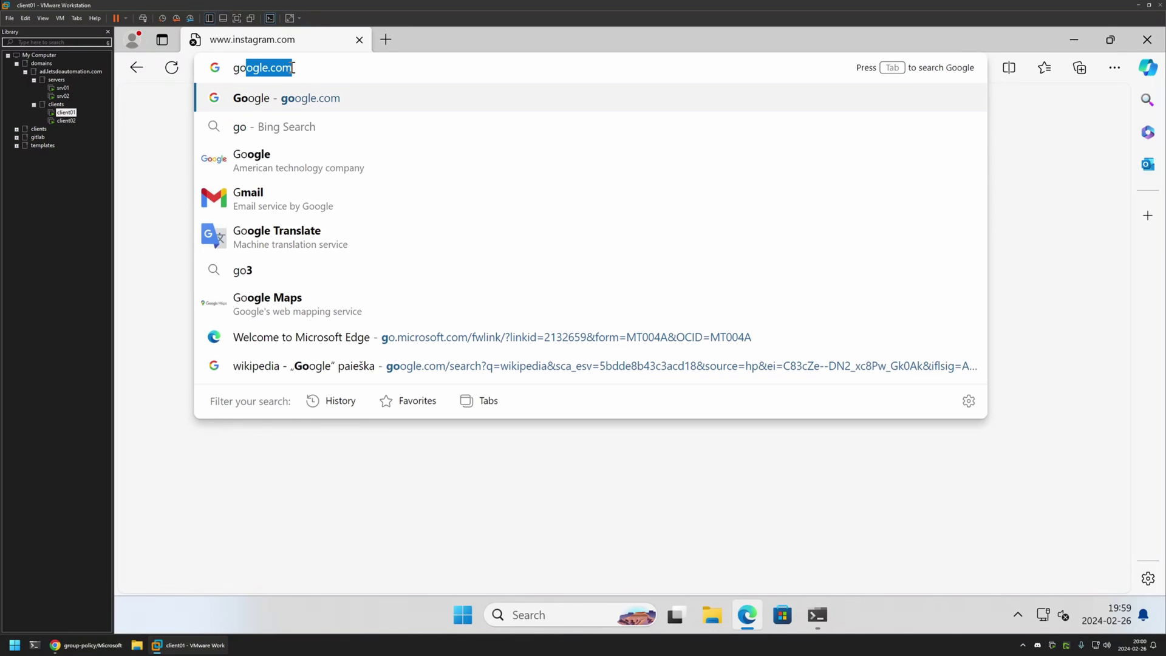
{"action": "type", "text": "gle.com"}
{"action": "key", "text": "Return"}
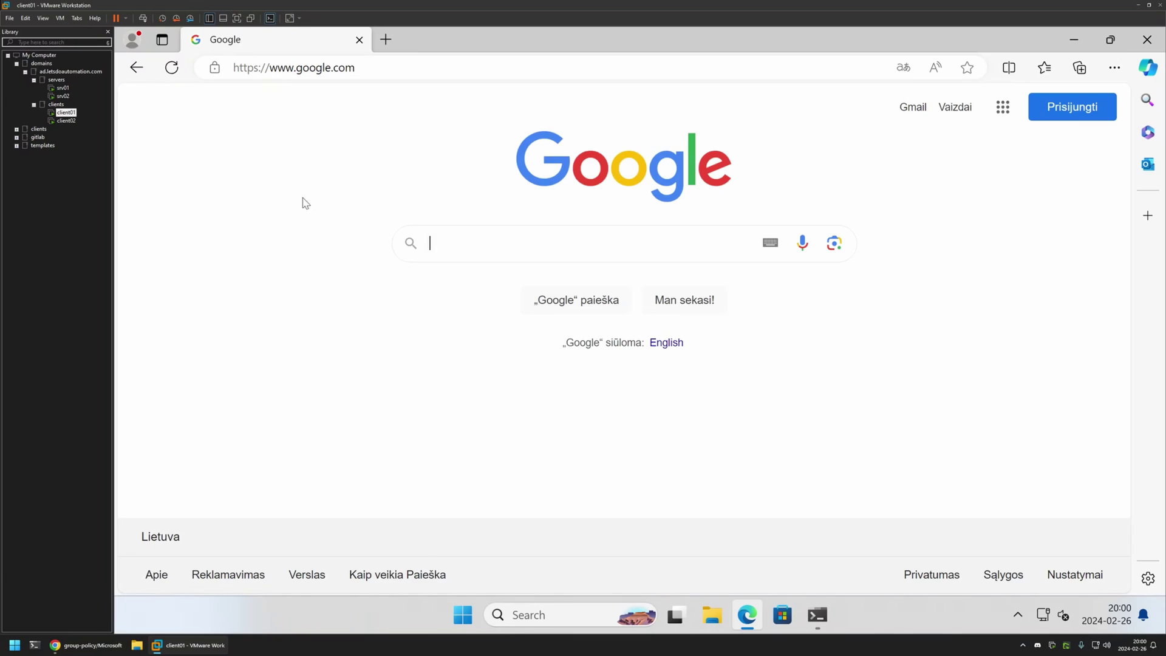
{"action": "type", "text": "facebook"}
{"action": "key", "text": "Return"}
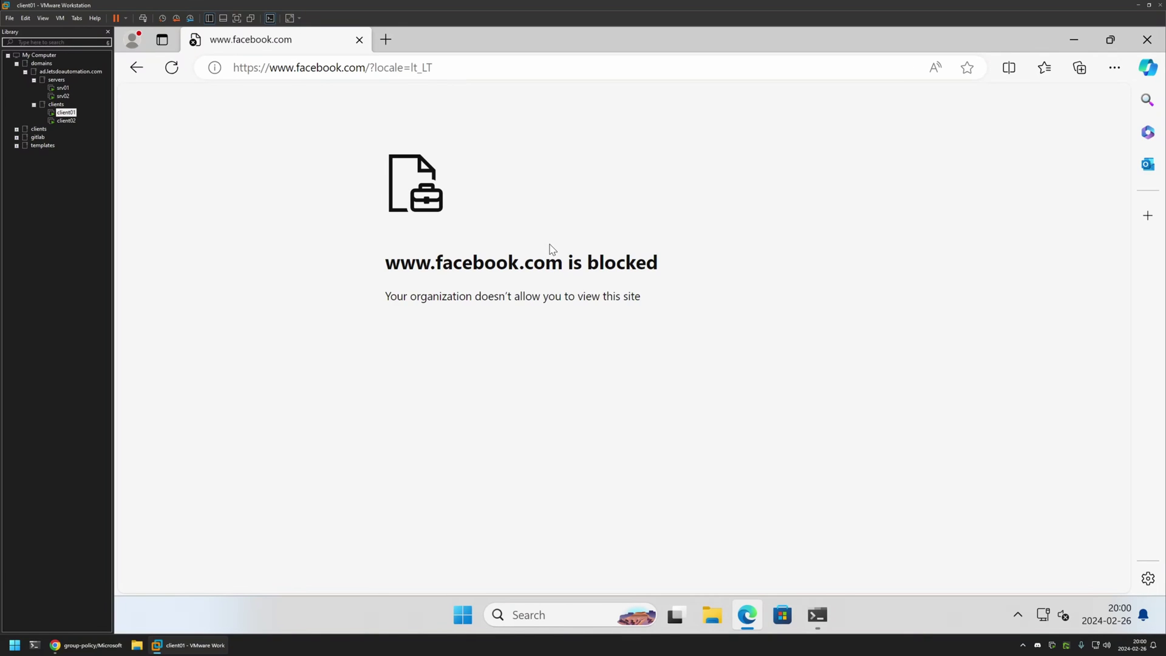
{"action": "left_click_drag", "start_coordinate": [373, 258], "coordinate": [685, 263]}
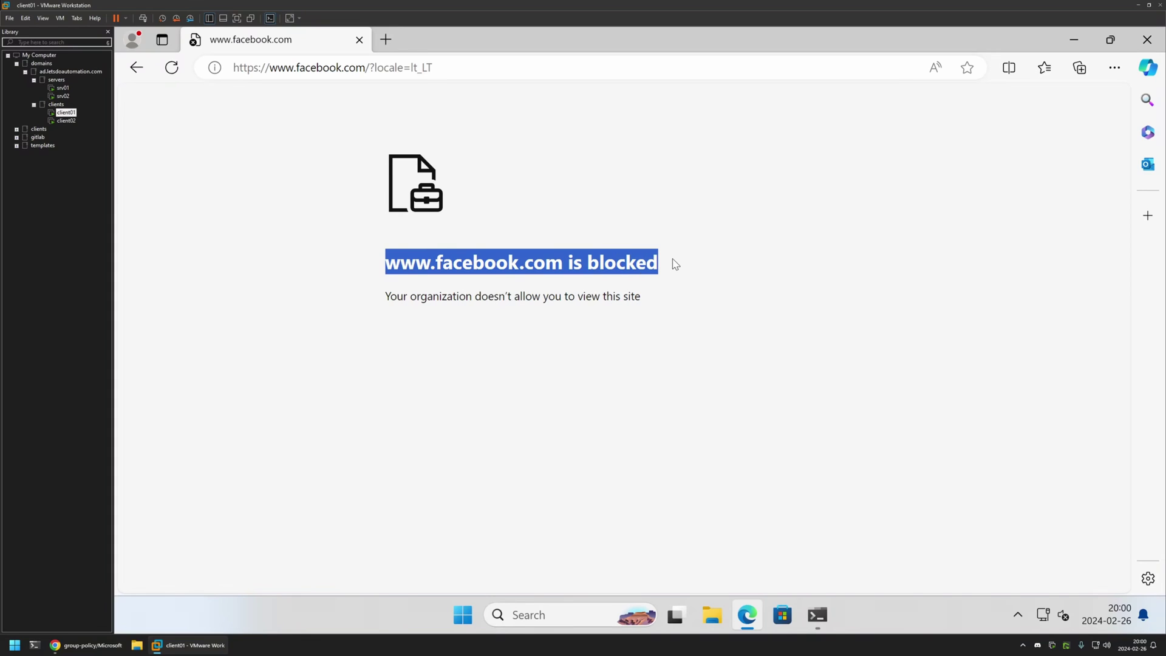
{"action": "left_click", "coordinate": [674, 265]}
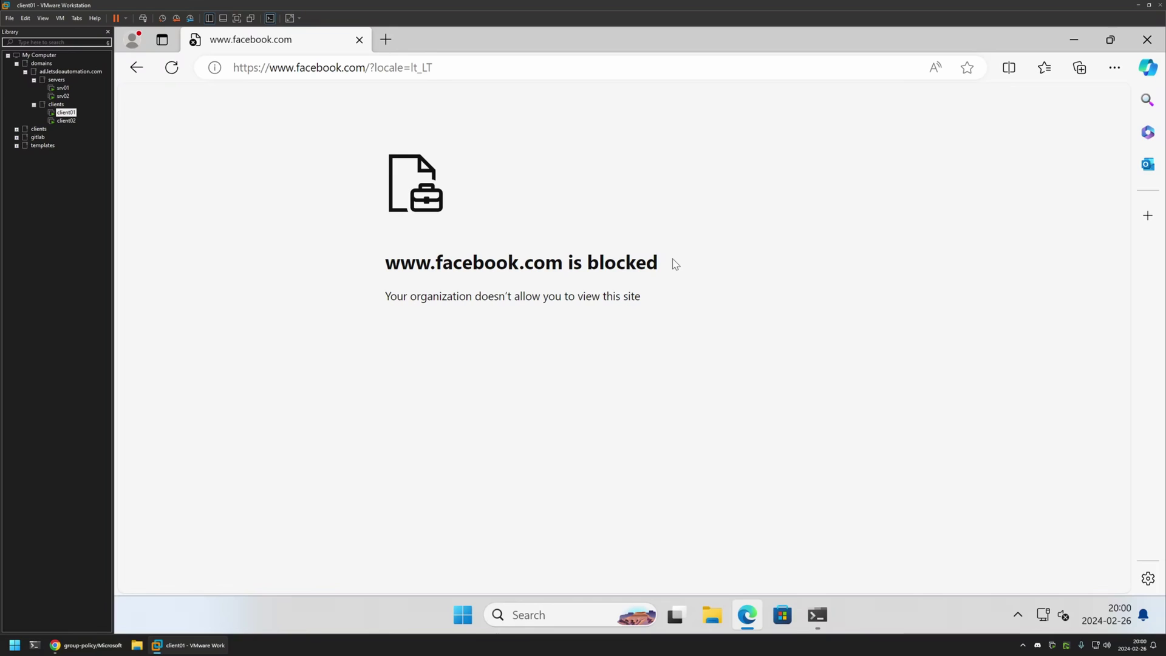